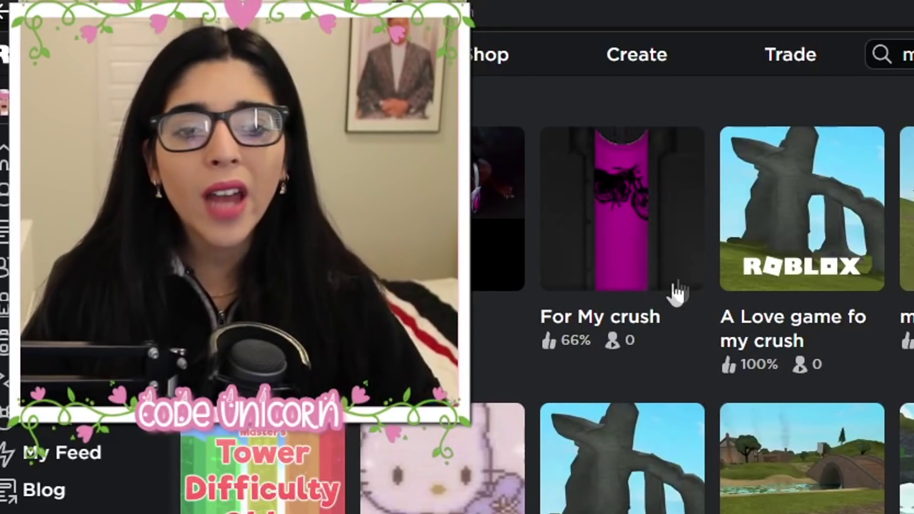
Launch the 'For My crush' experience from its game page.
{"action": "left_click", "coordinate": [646, 275]}
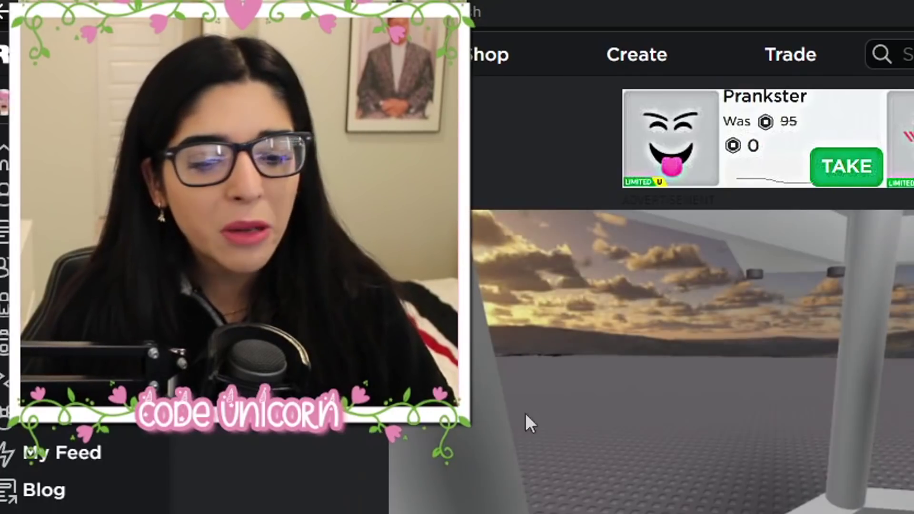
{"action": "left_click", "coordinate": [595, 246]}
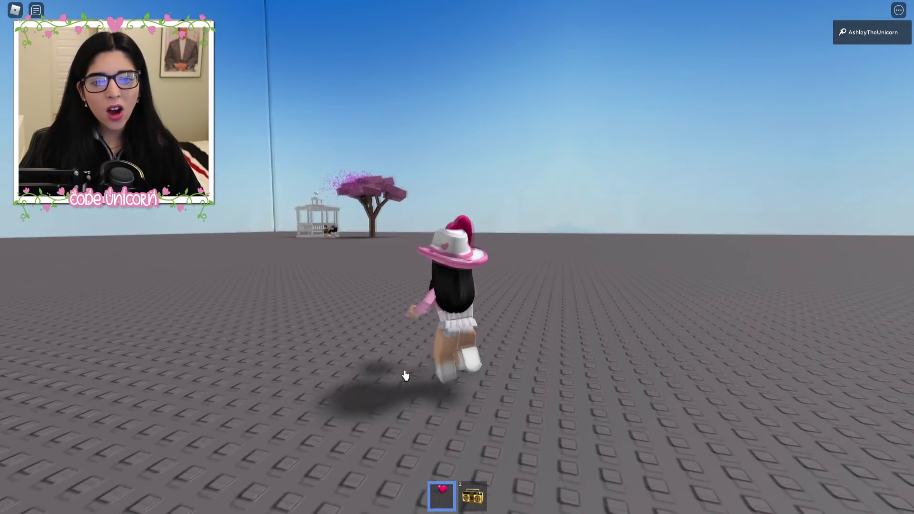
Run the avatar up to the two players by the gazebo and blossom tree.
{"action": "key", "text": "a"}
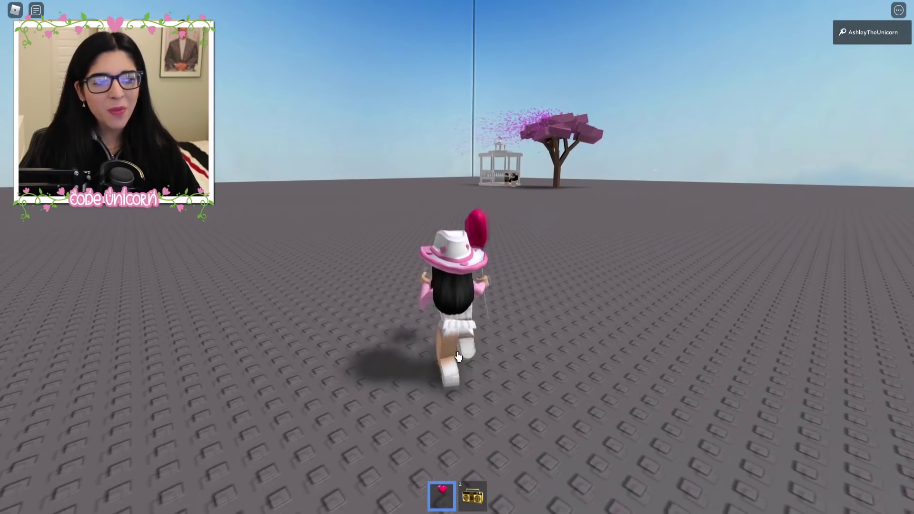
{"action": "scroll", "coordinate": [485, 347], "scroll_direction": "down", "scroll_amount": 2}
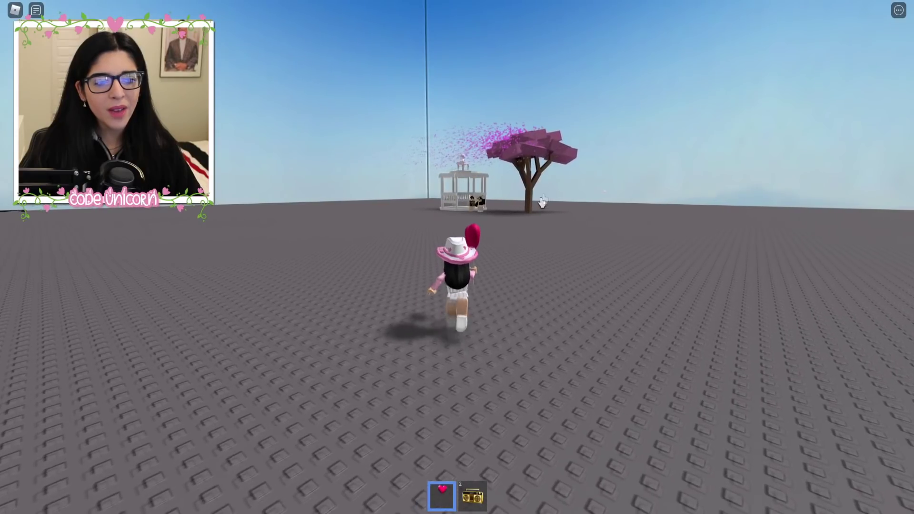
{"action": "key", "text": "w"}
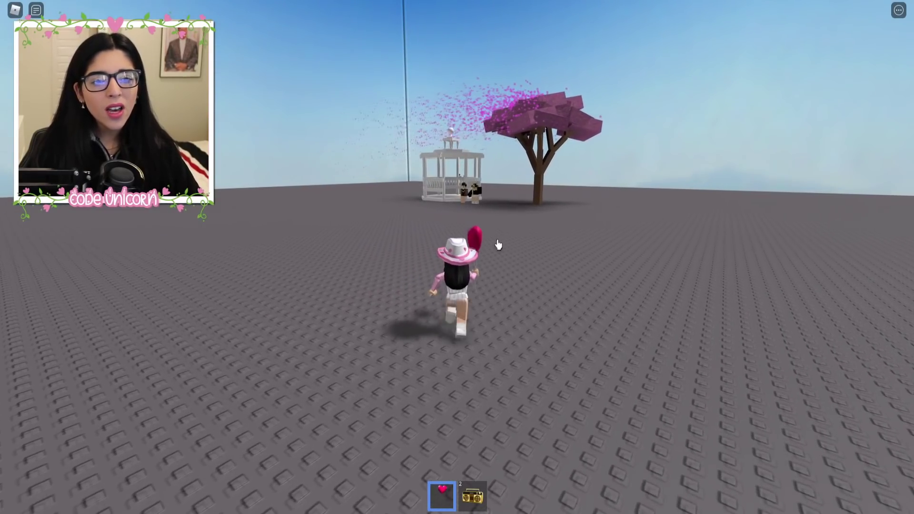
{"action": "key", "text": "w"}
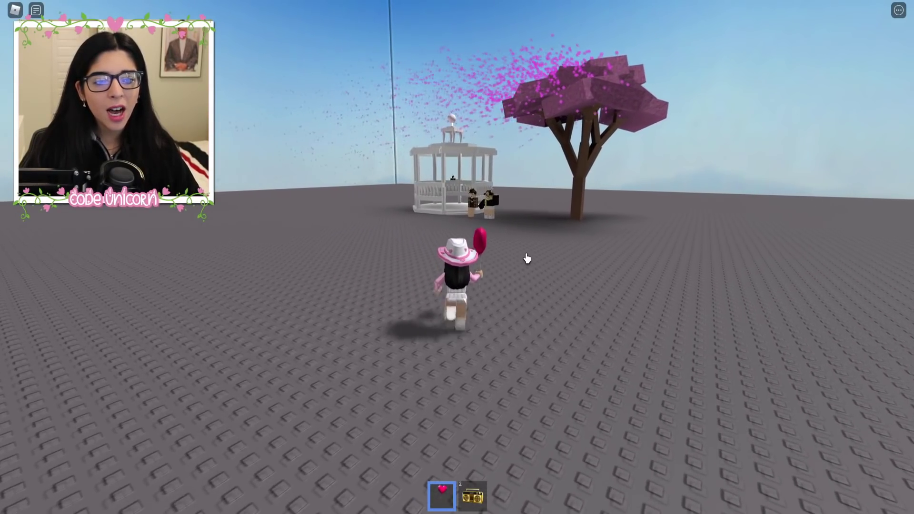
{"action": "key", "text": "w"}
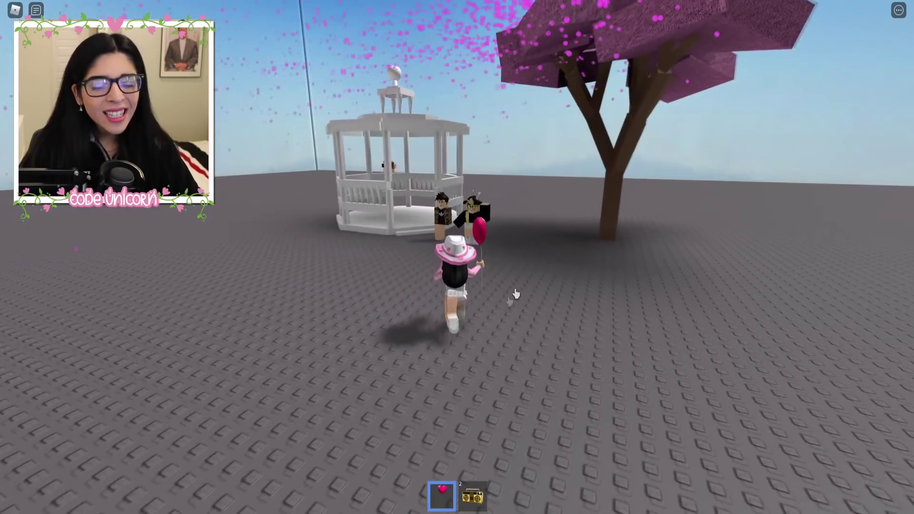
{"action": "key", "text": "w"}
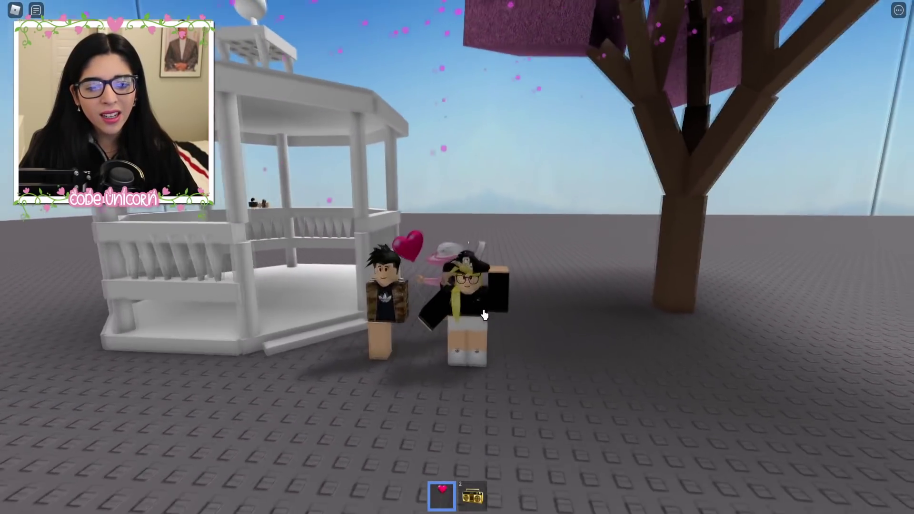
{"action": "scroll", "coordinate": [483, 314], "scroll_direction": "up", "scroll_amount": 5}
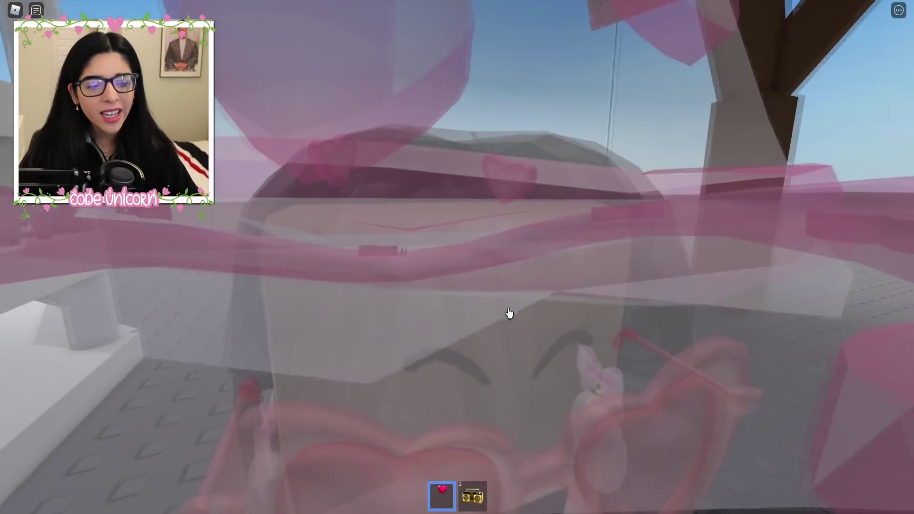
{"action": "scroll", "coordinate": [508, 313], "scroll_direction": "down", "scroll_amount": 5}
Swing the camera around the gazebo and avatars to take in the whole scene.
{"action": "right_click_drag", "start_coordinate": [509, 312], "coordinate": [519, 313]}
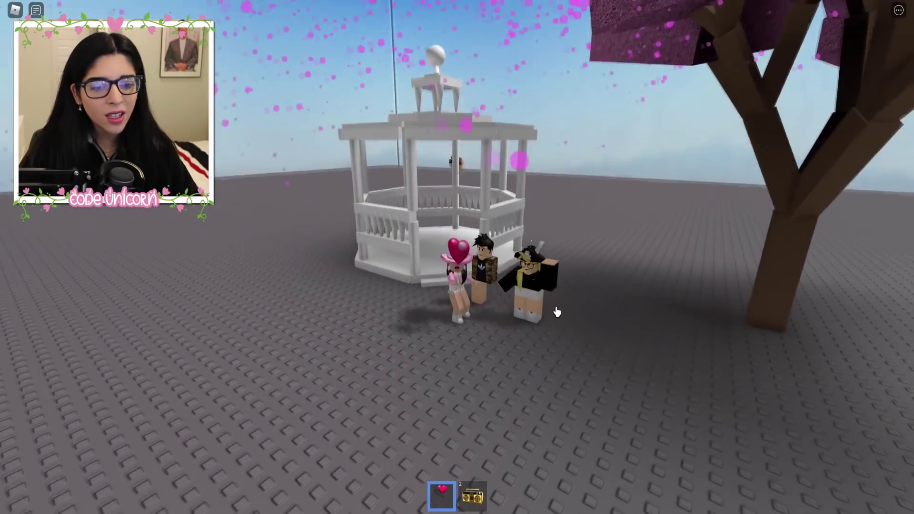
{"action": "scroll", "coordinate": [557, 313], "scroll_direction": "up", "scroll_amount": 3}
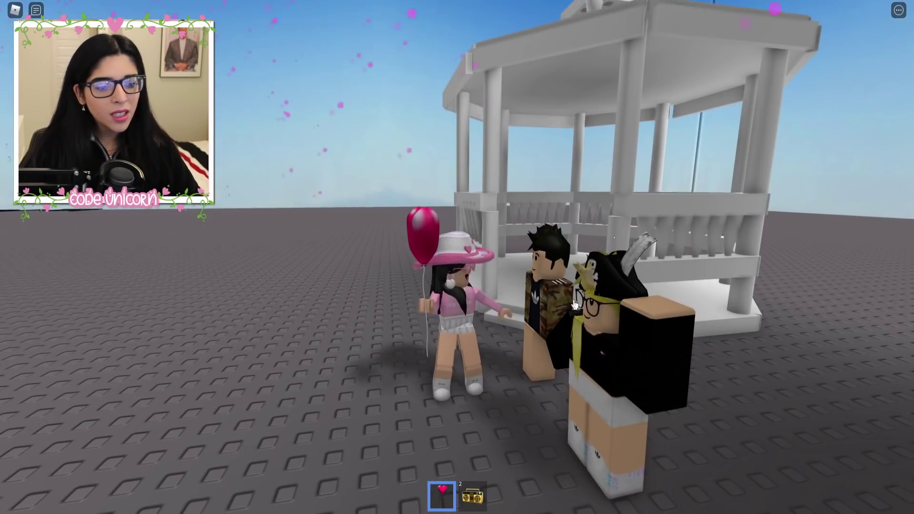
{"action": "scroll", "coordinate": [566, 307], "scroll_direction": "up", "scroll_amount": 2}
{"action": "right_click_drag", "start_coordinate": [567, 307], "coordinate": [611, 289]}
{"action": "scroll", "coordinate": [610, 290], "scroll_direction": "down", "scroll_amount": 2}
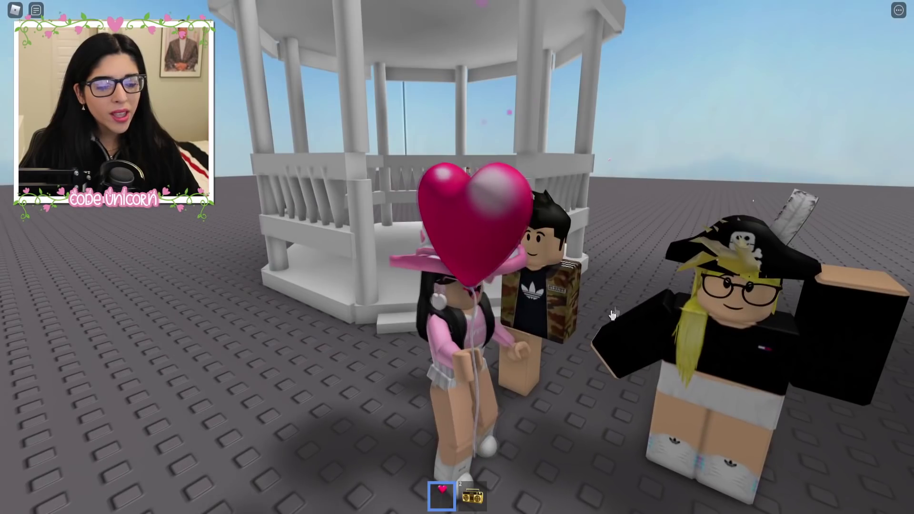
{"action": "scroll", "coordinate": [590, 297], "scroll_direction": "down", "scroll_amount": 2}
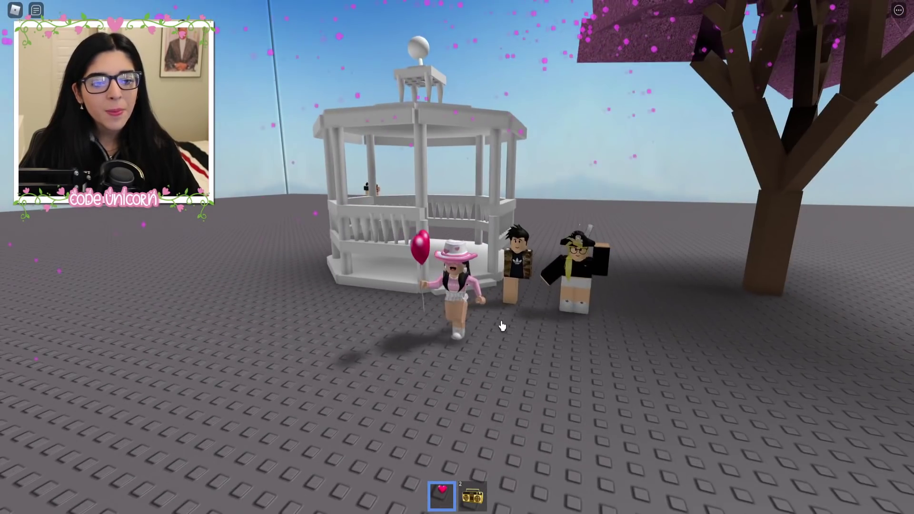
{"action": "scroll", "coordinate": [501, 323], "scroll_direction": "up", "scroll_amount": 4}
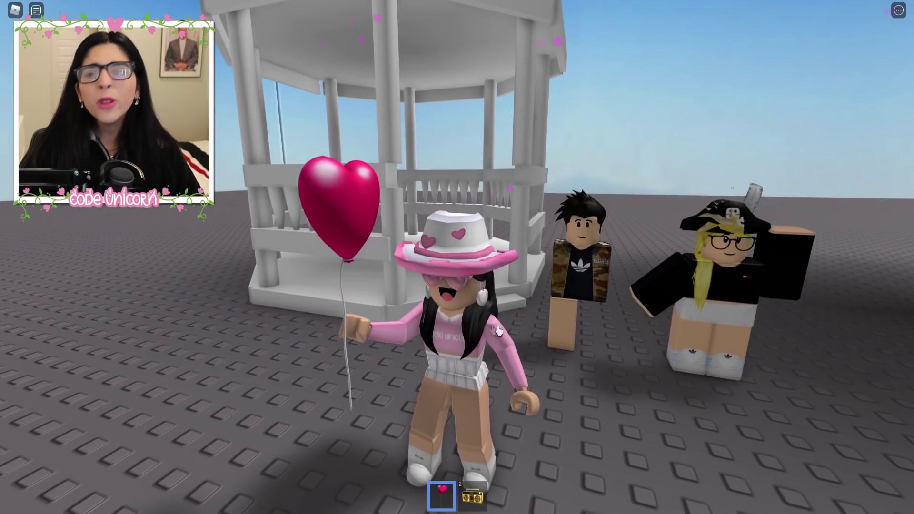
{"action": "scroll", "coordinate": [480, 324], "scroll_direction": "down", "scroll_amount": 5}
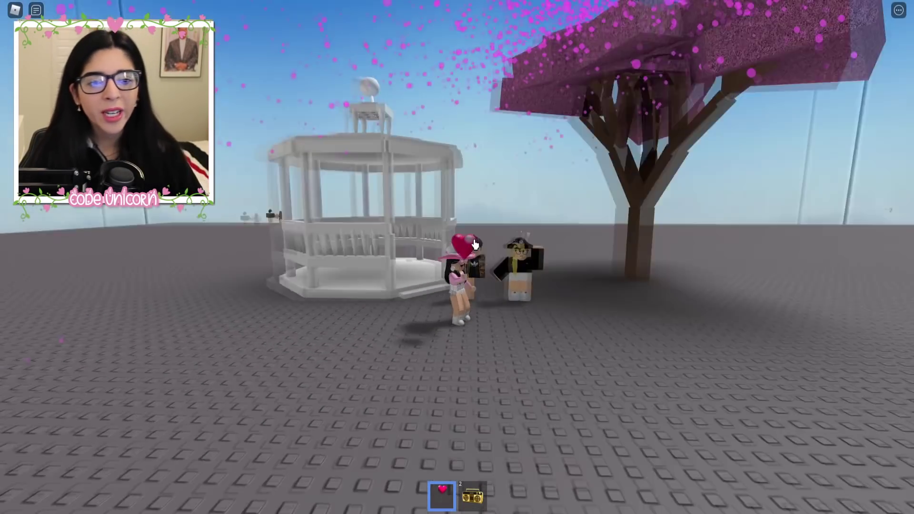
{"action": "right_click_drag", "start_coordinate": [481, 323], "coordinate": [506, 244]}
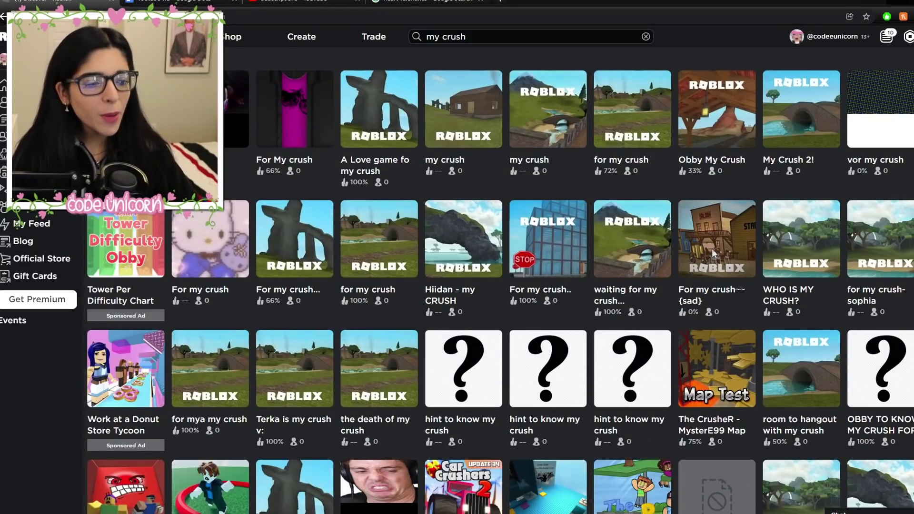
Launch 'For my crush~~ {sad}' and dismiss the Teleport Failed message.
{"action": "left_click", "coordinate": [713, 255]}
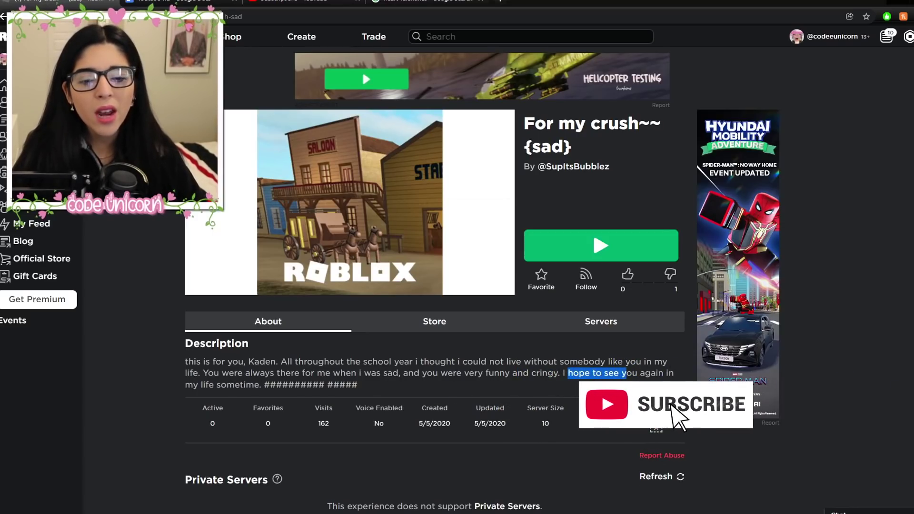
{"action": "left_click", "coordinate": [602, 245]}
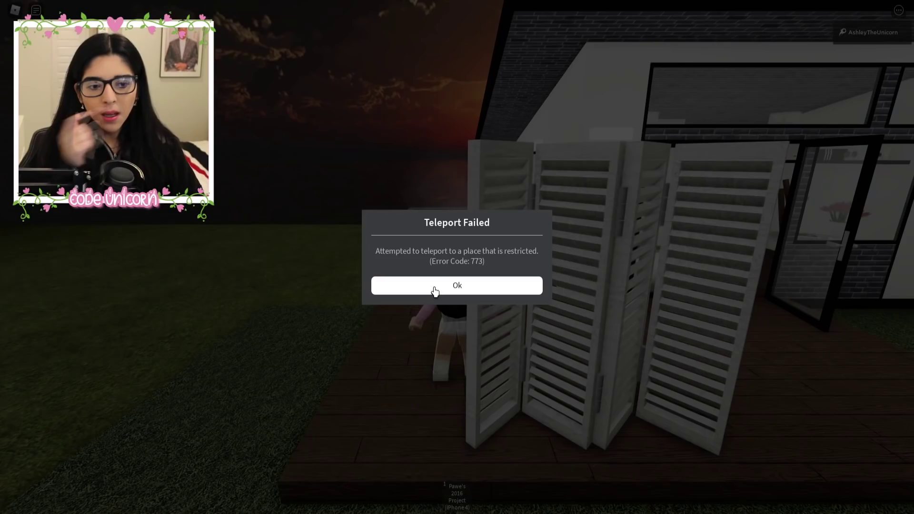
{"action": "left_click", "coordinate": [436, 288]}
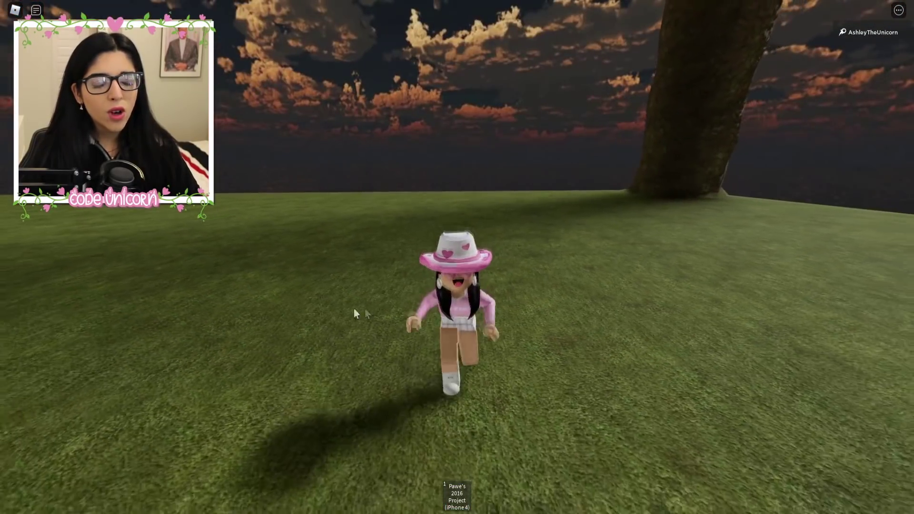
Leave the sad crush game via the Esc menu and return to the search results.
{"action": "key", "text": "Escape"}
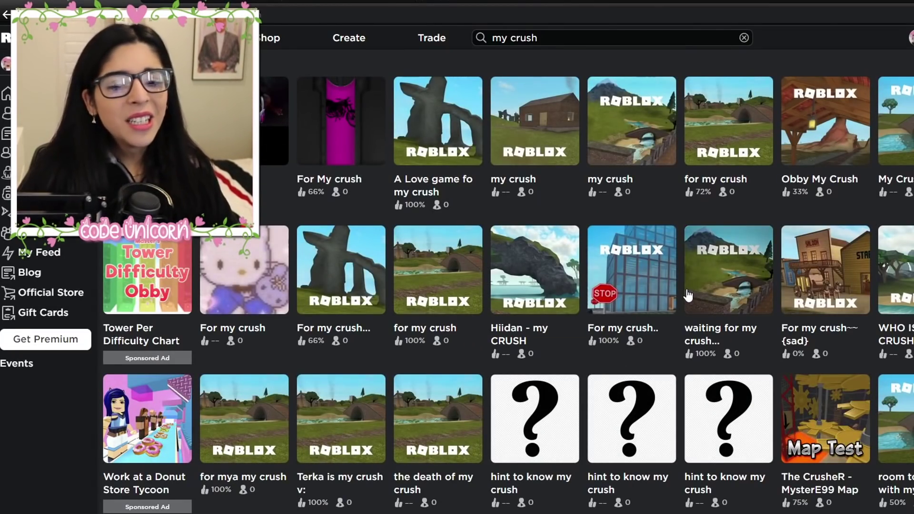
Browse 'waiting for my crush...', then launch 'the death of my crush'.
{"action": "left_click", "coordinate": [687, 295]}
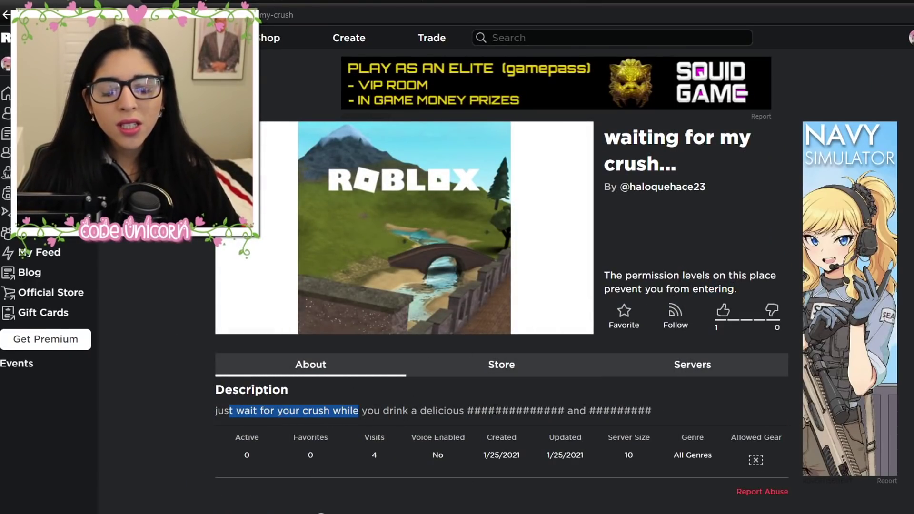
{"action": "key", "text": "alt+Left"}
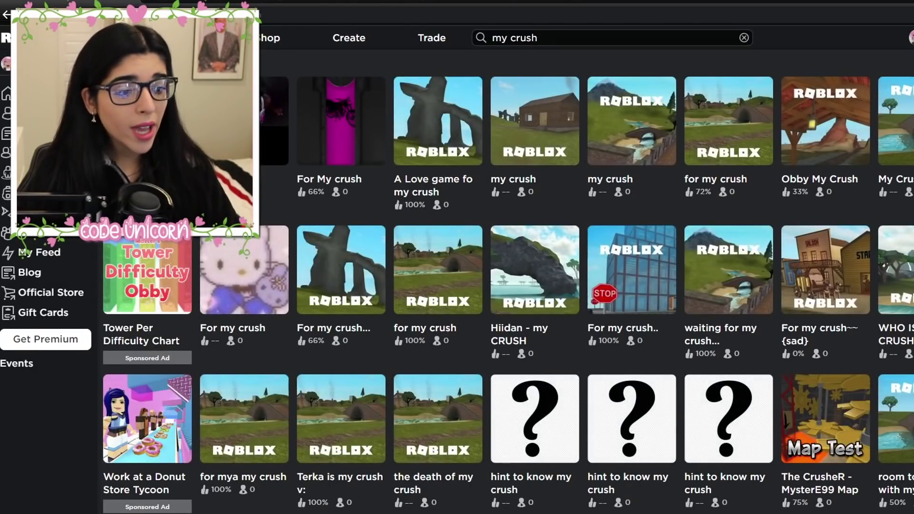
{"action": "scroll", "coordinate": [675, 423], "scroll_direction": "down", "scroll_amount": 1}
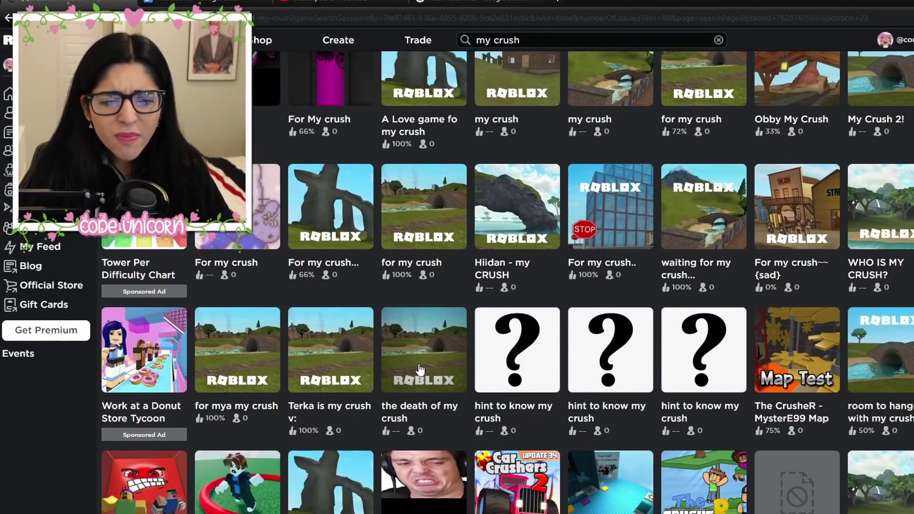
{"action": "left_click", "coordinate": [421, 369]}
{"action": "left_click", "coordinate": [652, 267]}
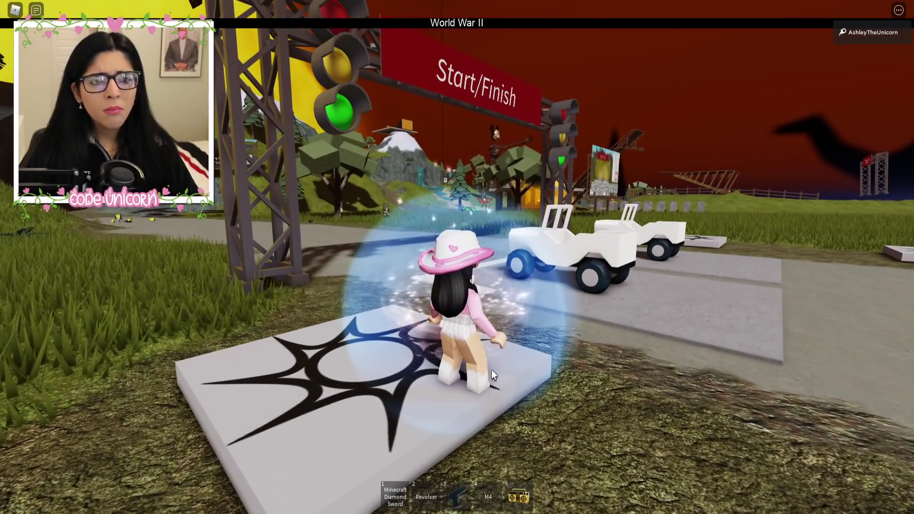
{"action": "scroll", "coordinate": [504, 377], "scroll_direction": "up", "scroll_amount": 3}
{"action": "scroll", "coordinate": [504, 377], "scroll_direction": "up", "scroll_amount": 3}
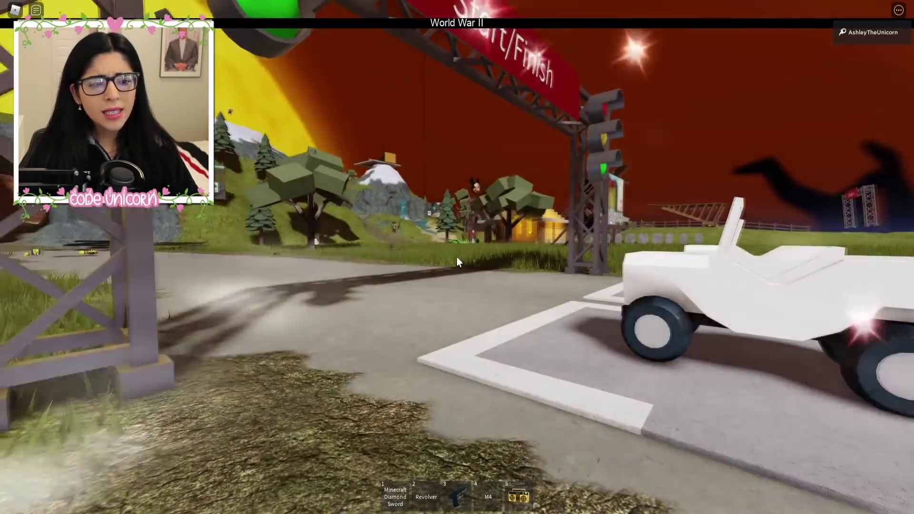
{"action": "scroll", "coordinate": [457, 256], "scroll_direction": "down", "scroll_amount": 5}
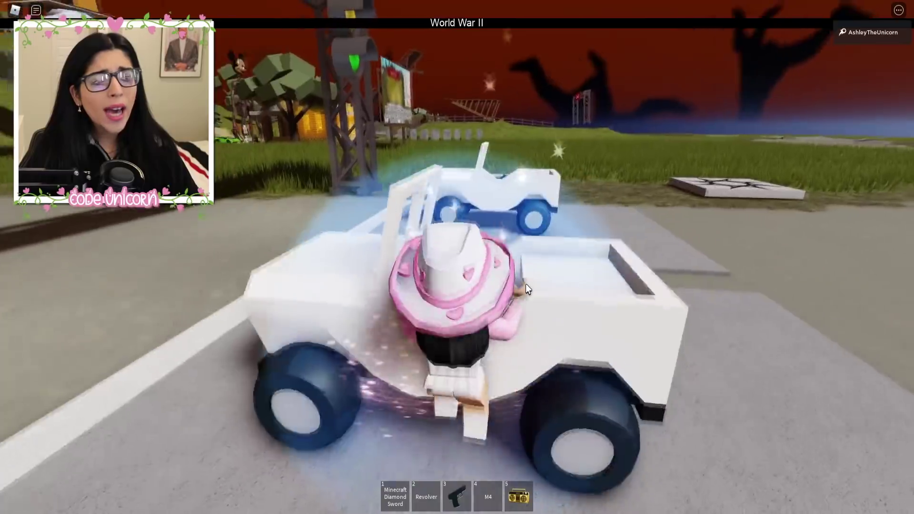
{"action": "scroll", "coordinate": [526, 284], "scroll_direction": "down", "scroll_amount": 3}
Drive the white jeep along the dirt road and up the grassy slope in the race.
{"action": "key", "text": "w"}
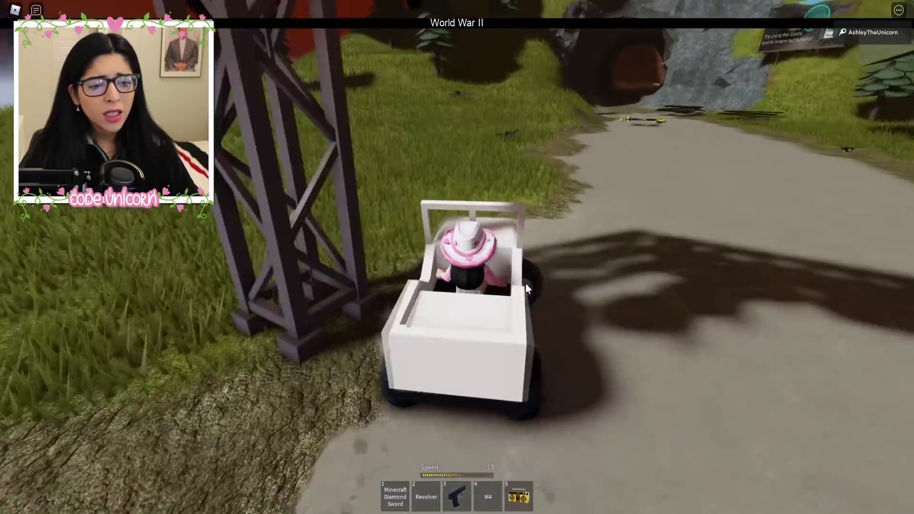
{"action": "key", "text": "a"}
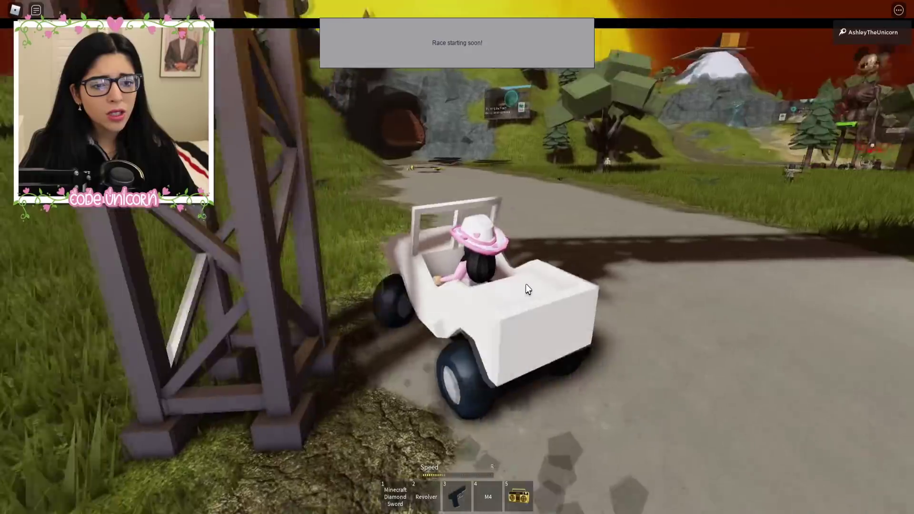
{"action": "key", "text": "a"}
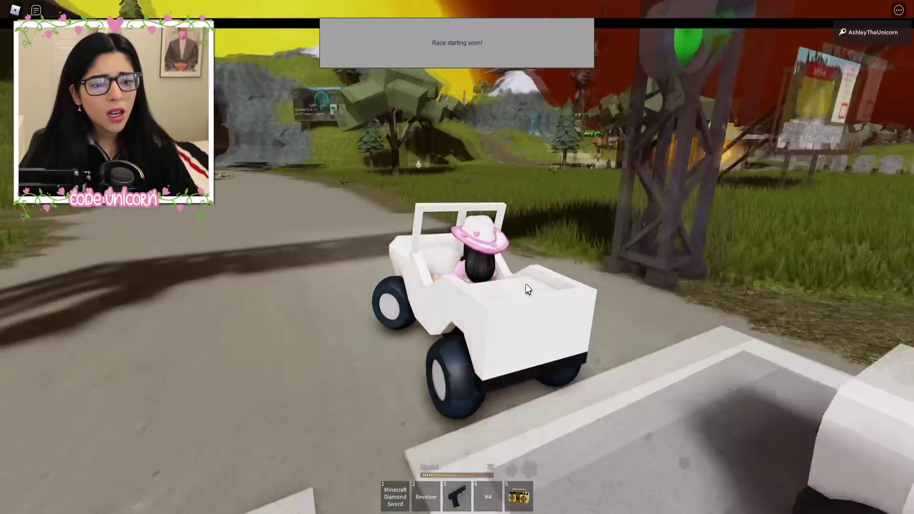
{"action": "key", "text": "d"}
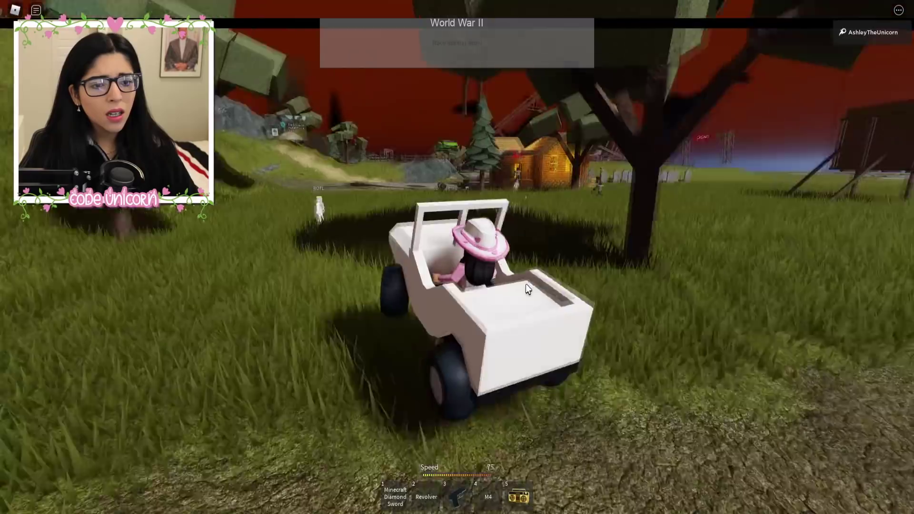
{"action": "key", "text": "space"}
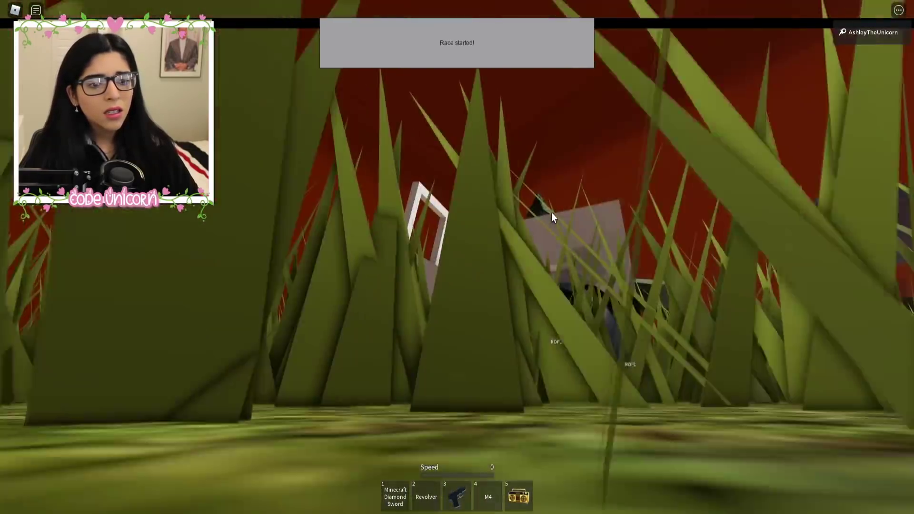
{"action": "key", "text": "w"}
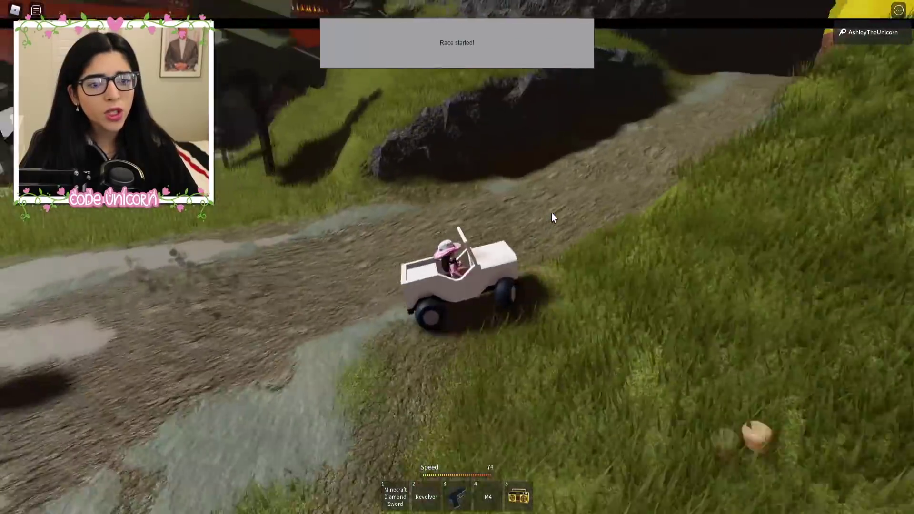
{"action": "key", "text": "a"}
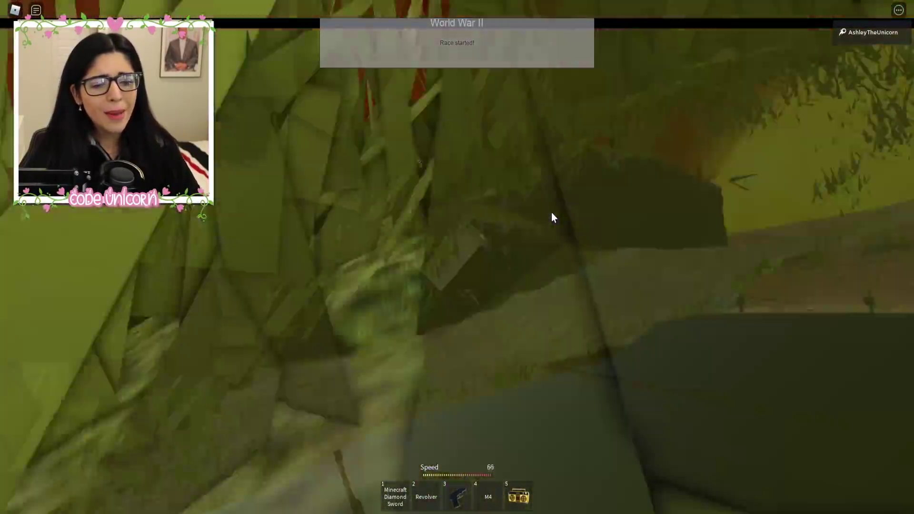
{"action": "key", "text": "w"}
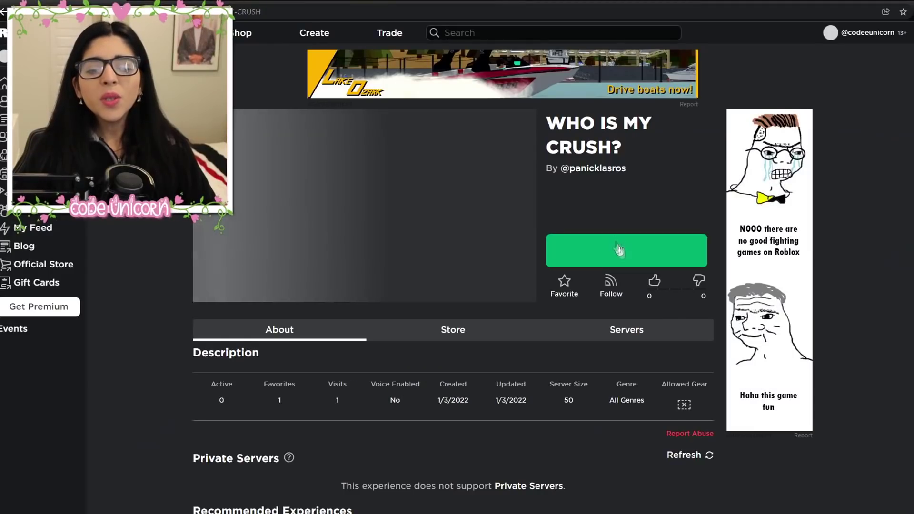
Launch 'WHO IS MY CRUSH?' and walk to sit on the bed, then jump off.
{"action": "left_click", "coordinate": [619, 250]}
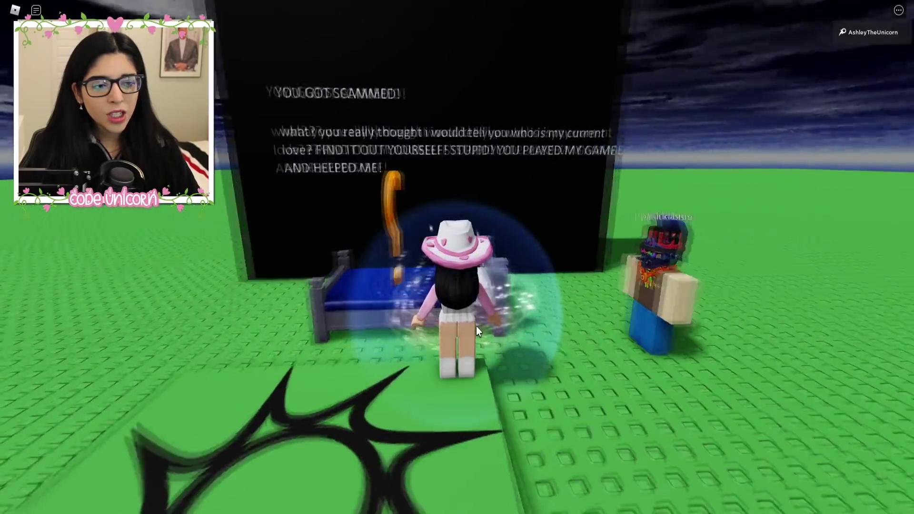
{"action": "scroll", "coordinate": [456, 257], "scroll_direction": "up", "scroll_amount": 5}
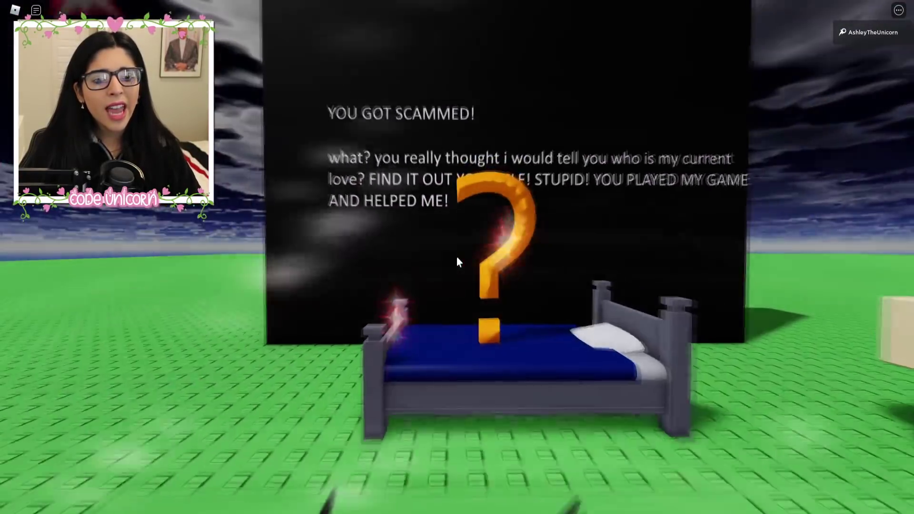
{"action": "scroll", "coordinate": [457, 257], "scroll_direction": "down", "scroll_amount": 1}
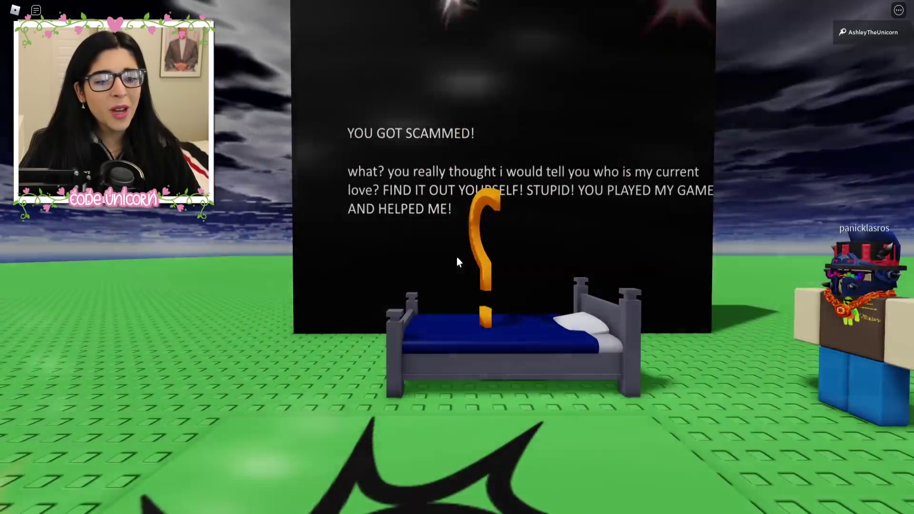
{"action": "key", "text": "w"}
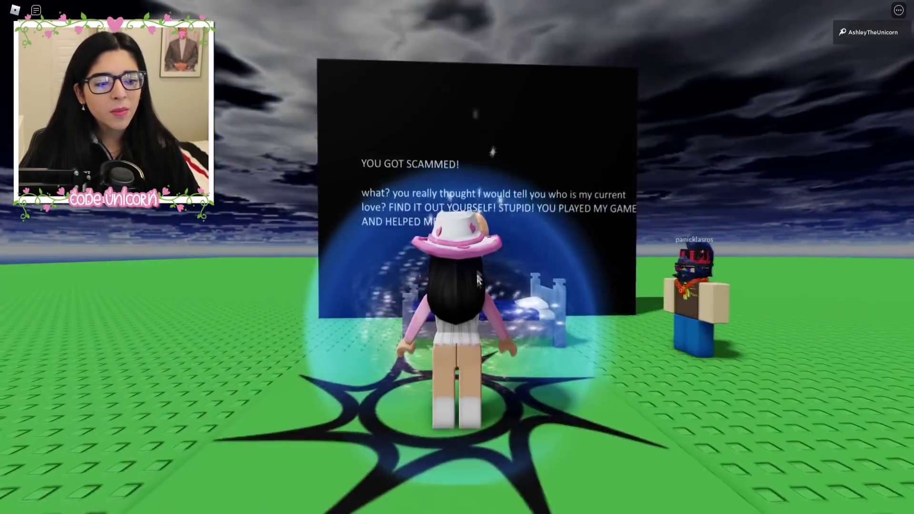
{"action": "key", "text": "w"}
{"action": "key", "text": "space"}
Walk past the other player and turn toward the 'YOU GOT SCAMMED!' sign wall.
{"action": "key", "text": "w"}
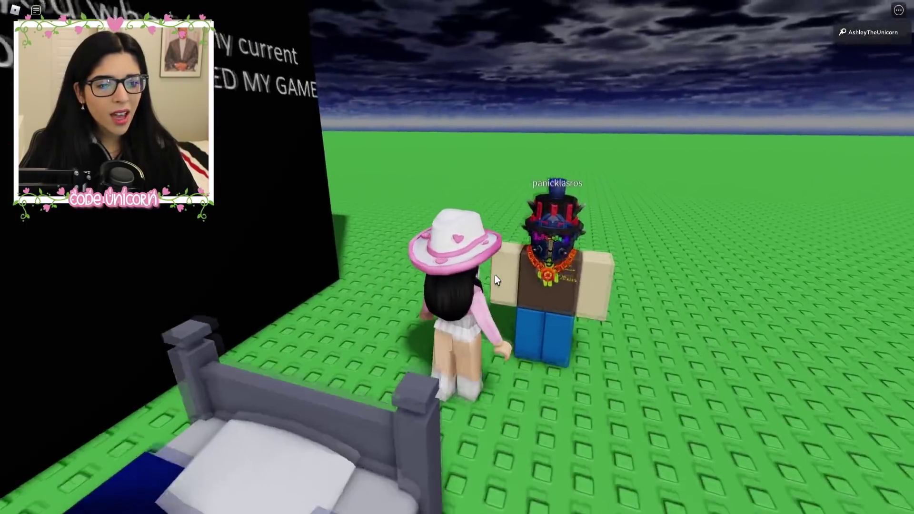
{"action": "right_click_drag", "start_coordinate": [495, 275], "coordinate": [496, 276]}
{"action": "key", "text": "w"}
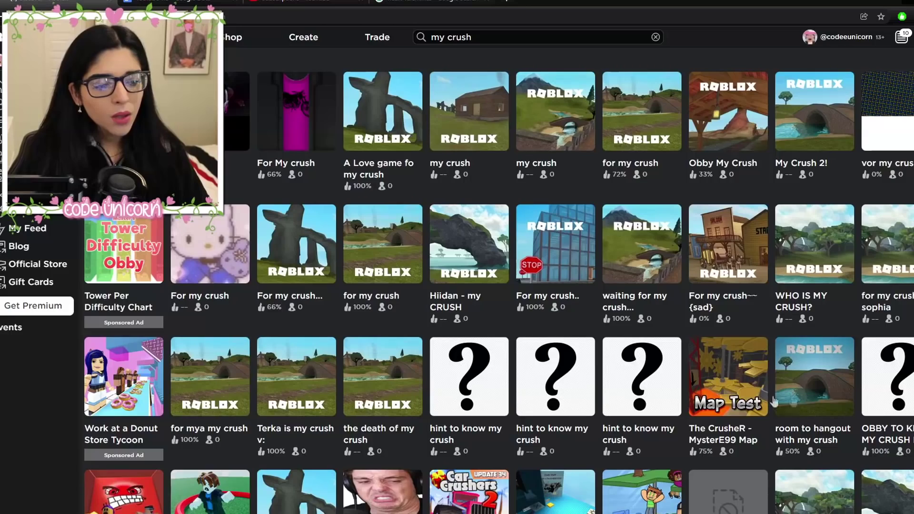
Browse the 'room to hangout with my crush' page and return to the results.
{"action": "left_click", "coordinate": [813, 378]}
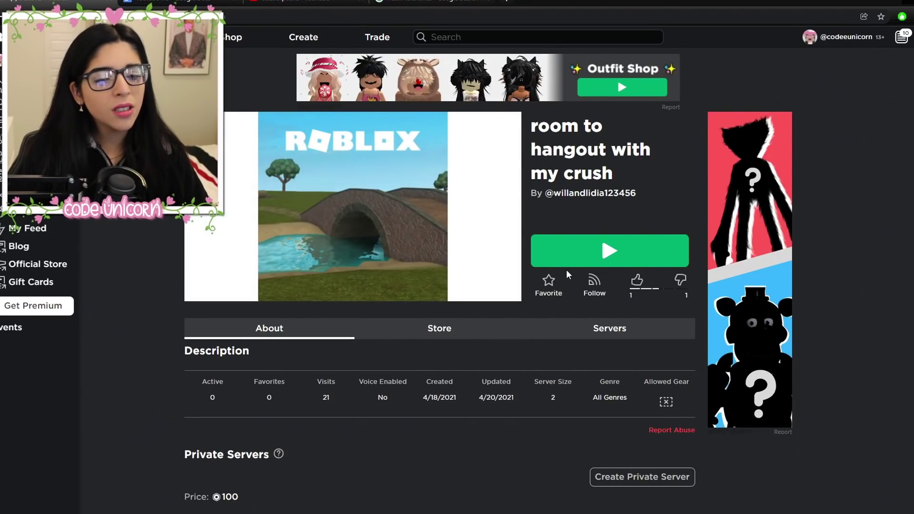
{"action": "key", "text": "alt+Left"}
{"action": "left_click", "coordinate": [820, 388]}
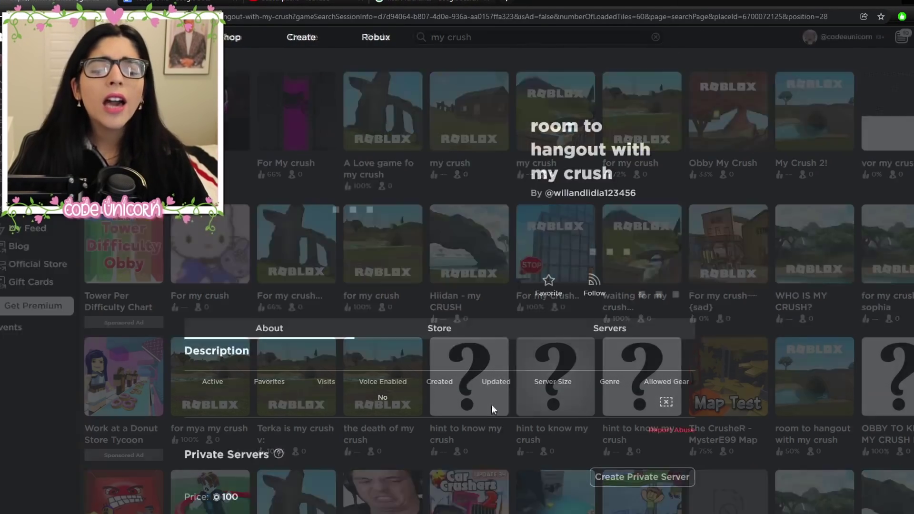
{"action": "double_click", "coordinate": [555, 398]}
{"action": "key", "text": "alt+Left"}
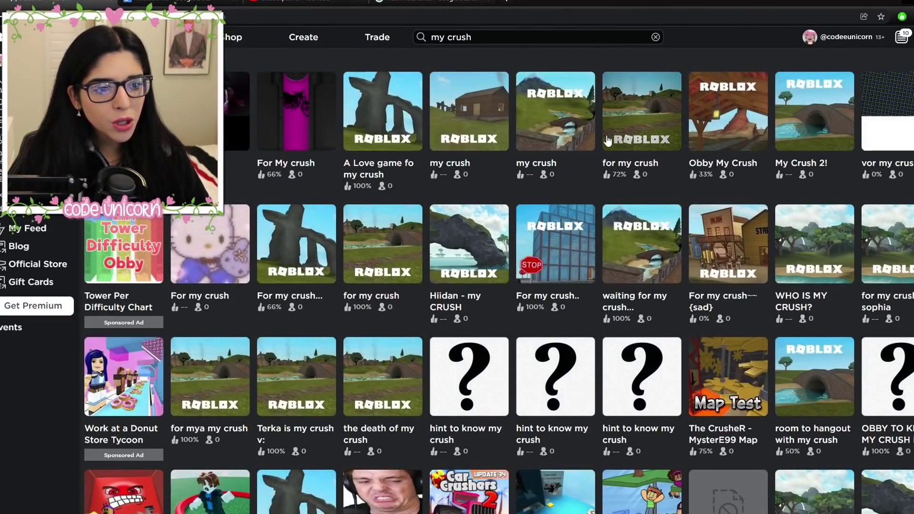
Launch 'for my crush' and run across the giant red heart onto the baseplate.
{"action": "left_click", "coordinate": [606, 141]}
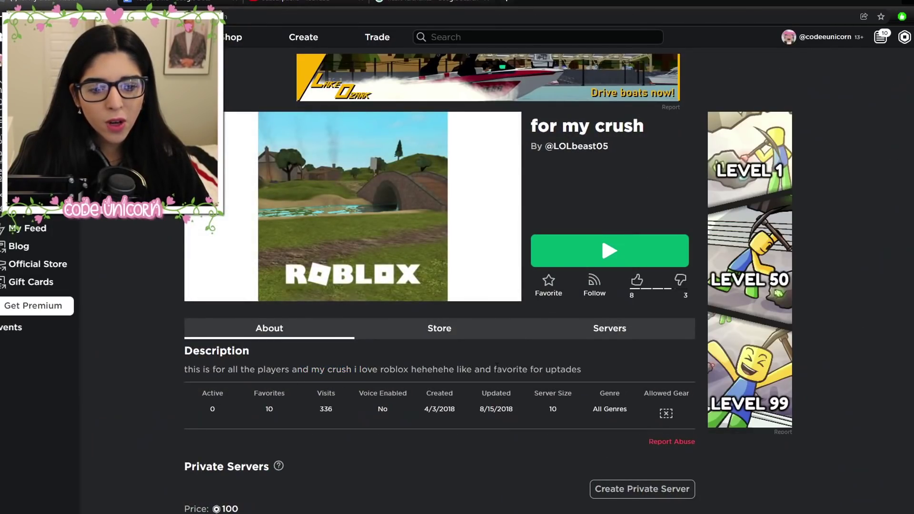
{"action": "left_click", "coordinate": [594, 252]}
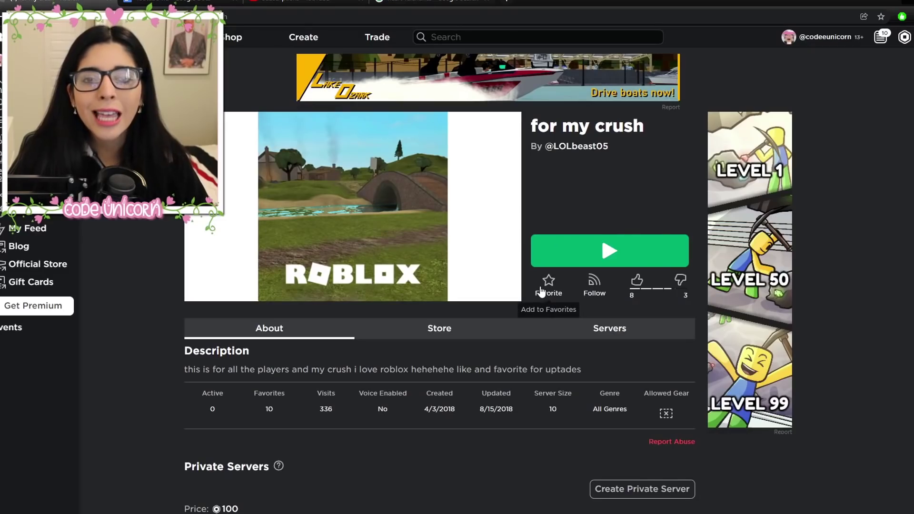
{"action": "key", "text": "w"}
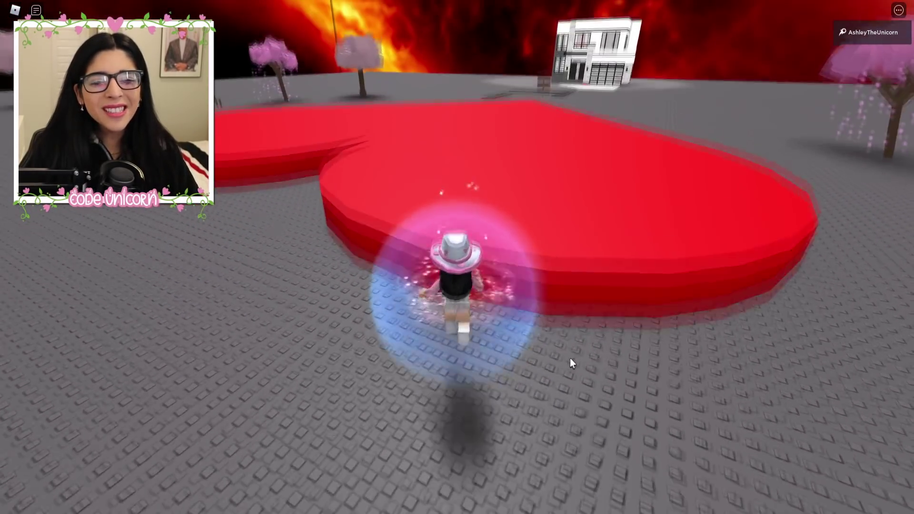
{"action": "key", "text": "space"}
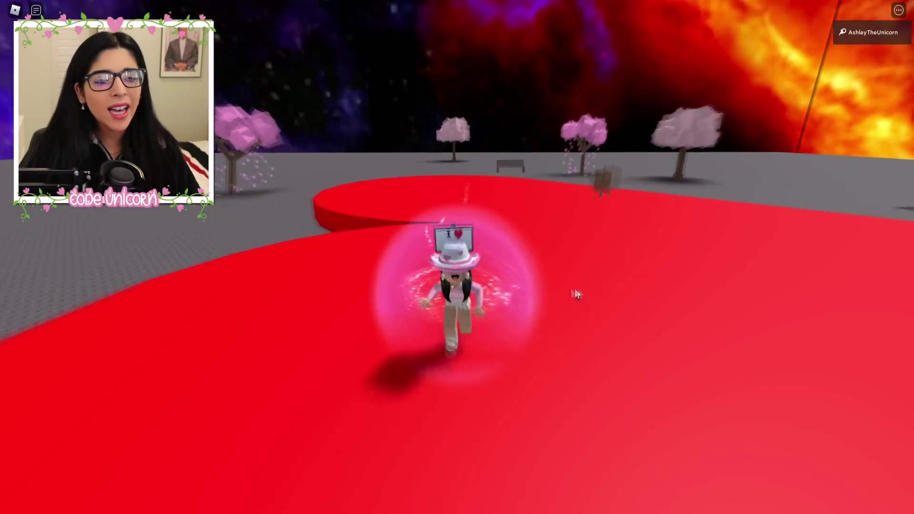
{"action": "key", "text": "w"}
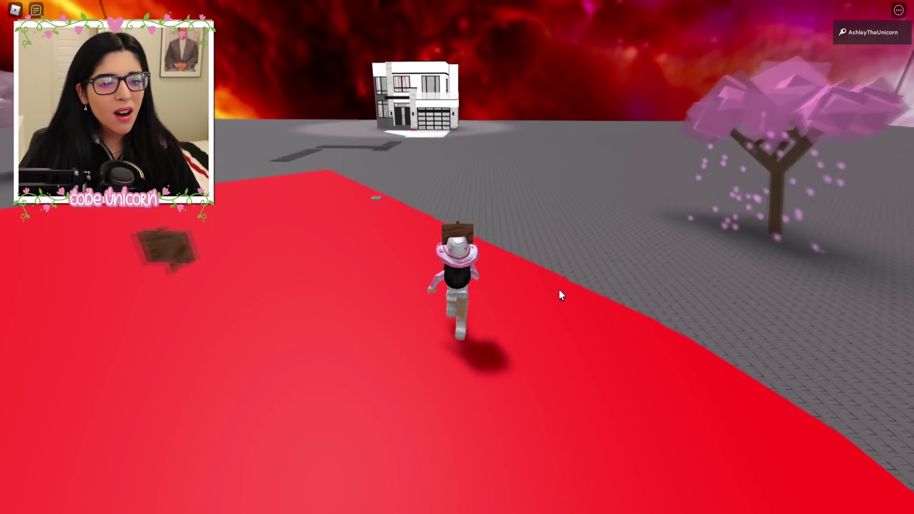
{"action": "key", "text": "Right"}
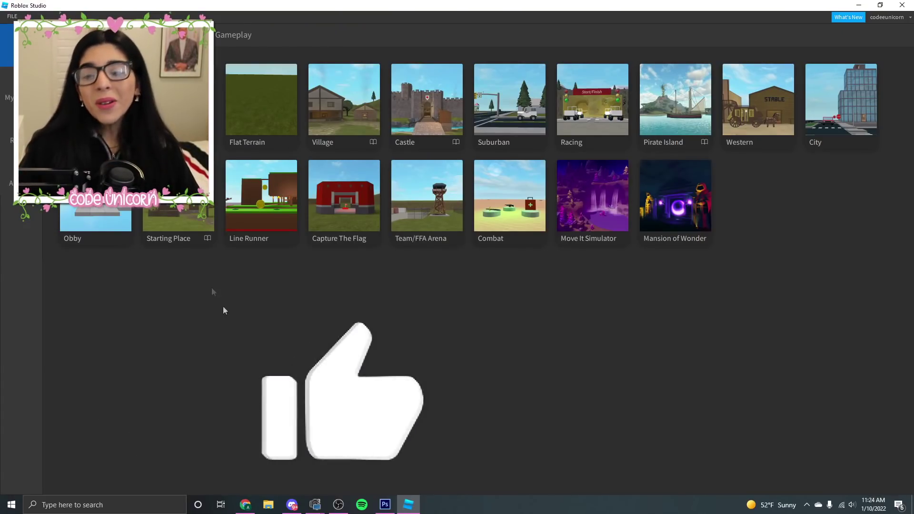
Start a Flat Terrain place and insert the Tom character from a 'tom' Toolbox search.
{"action": "left_click", "coordinate": [262, 114]}
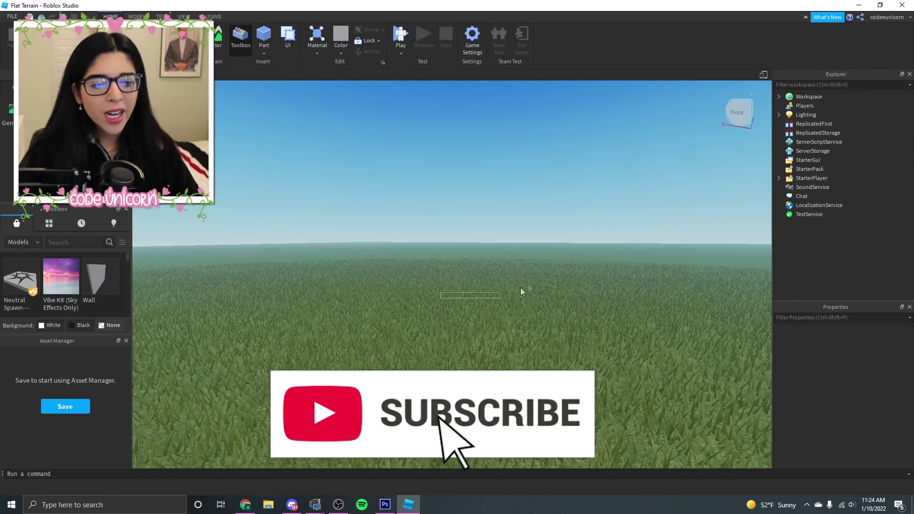
{"action": "scroll", "coordinate": [563, 193], "scroll_direction": "down", "scroll_amount": 2}
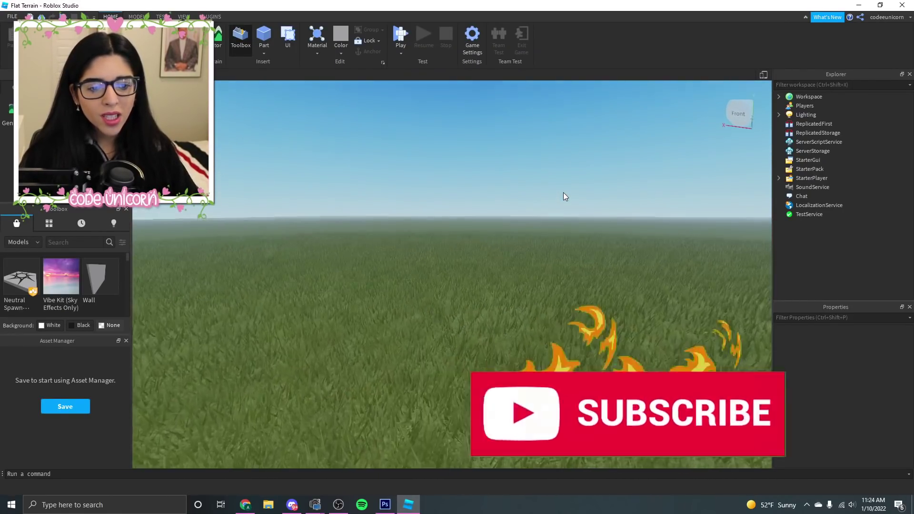
{"action": "left_click", "coordinate": [85, 247]}
{"action": "type", "text": "tom"}
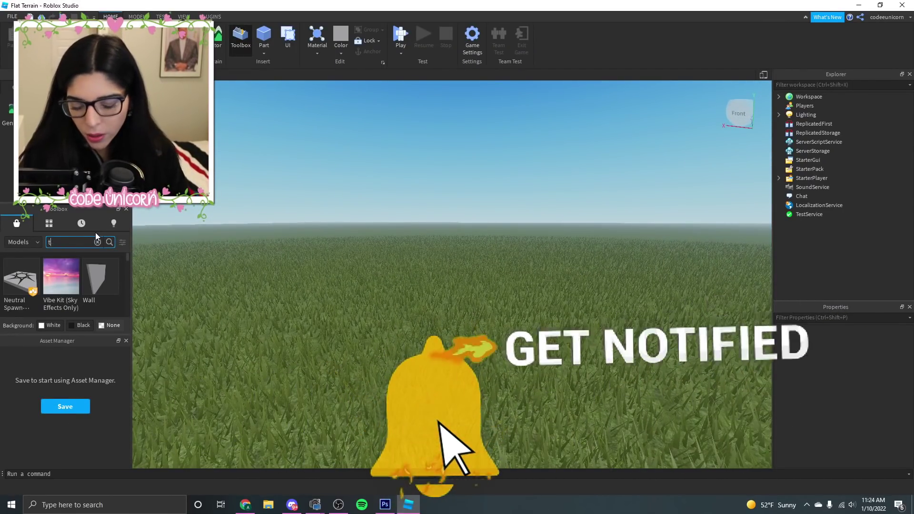
{"action": "key", "text": "Return"}
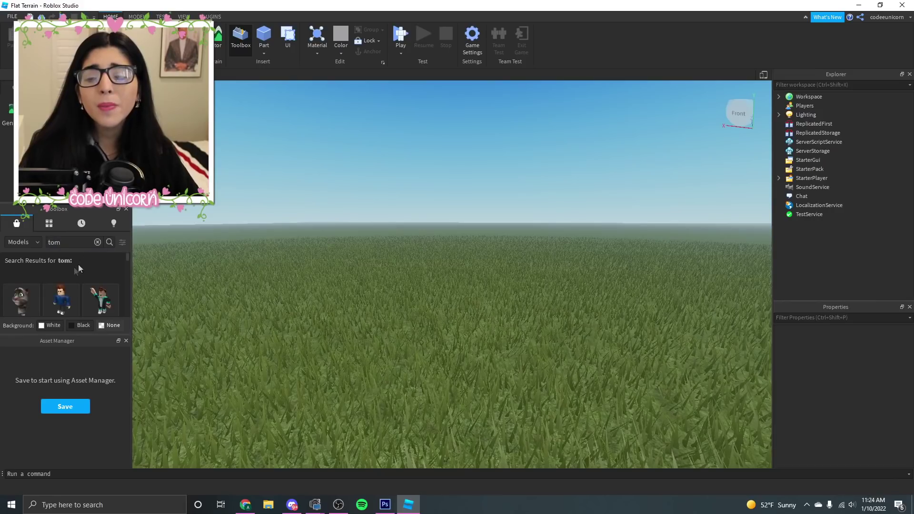
{"action": "left_click", "coordinate": [102, 271]}
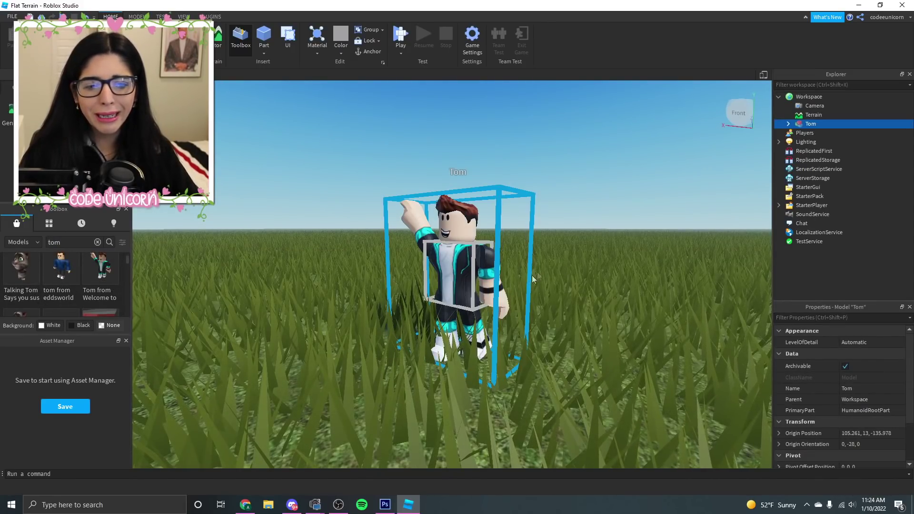
{"action": "scroll", "coordinate": [617, 186], "scroll_direction": "up", "scroll_amount": 3}
{"action": "scroll", "coordinate": [618, 185], "scroll_direction": "down", "scroll_amount": 4}
{"action": "left_click", "coordinate": [618, 186]}
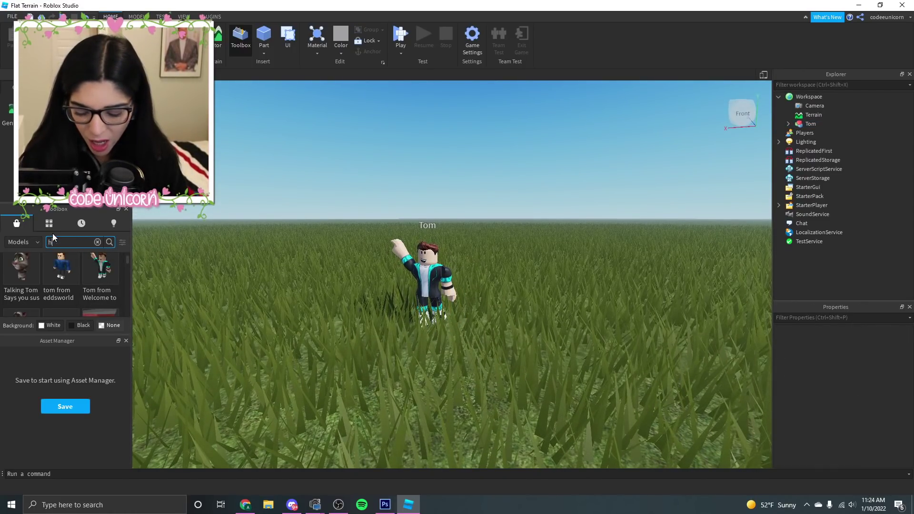
{"action": "type", "text": "heart"}
Insert the red Heart model from a 'heart' search and move it left of Tom.
{"action": "key", "text": "Return"}
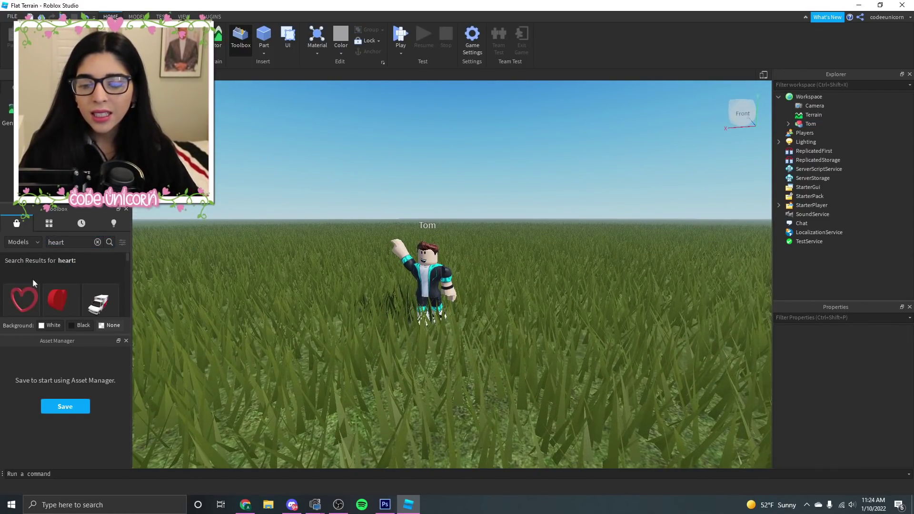
{"action": "left_click", "coordinate": [54, 302]}
{"action": "scroll", "coordinate": [431, 313], "scroll_direction": "up", "scroll_amount": 3}
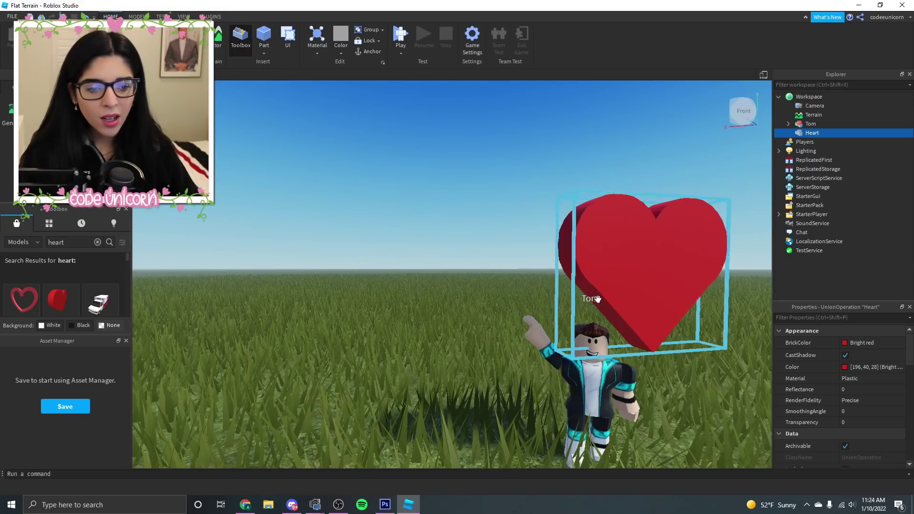
{"action": "left_click_drag", "start_coordinate": [503, 393], "coordinate": [472, 392]}
{"action": "scroll", "coordinate": [500, 386], "scroll_direction": "down", "scroll_amount": 3}
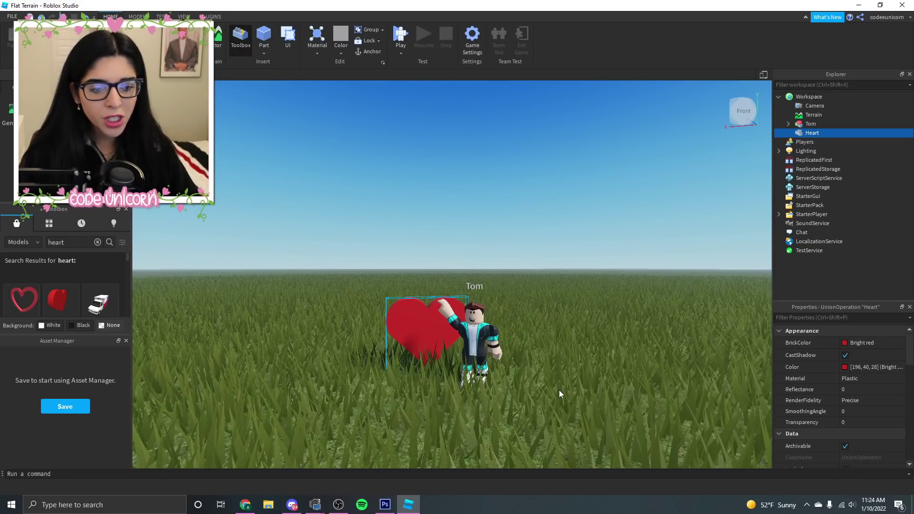
{"action": "left_click", "coordinate": [560, 390]}
Insert the pink heart mesh beside Tom's hand and look around the terrain.
{"action": "left_click", "coordinate": [39, 294]}
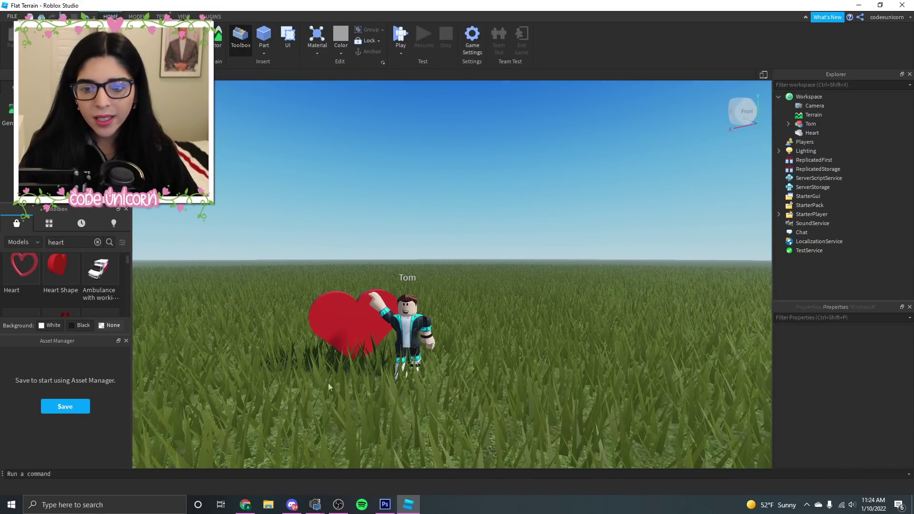
{"action": "scroll", "coordinate": [479, 353], "scroll_direction": "down", "scroll_amount": 5}
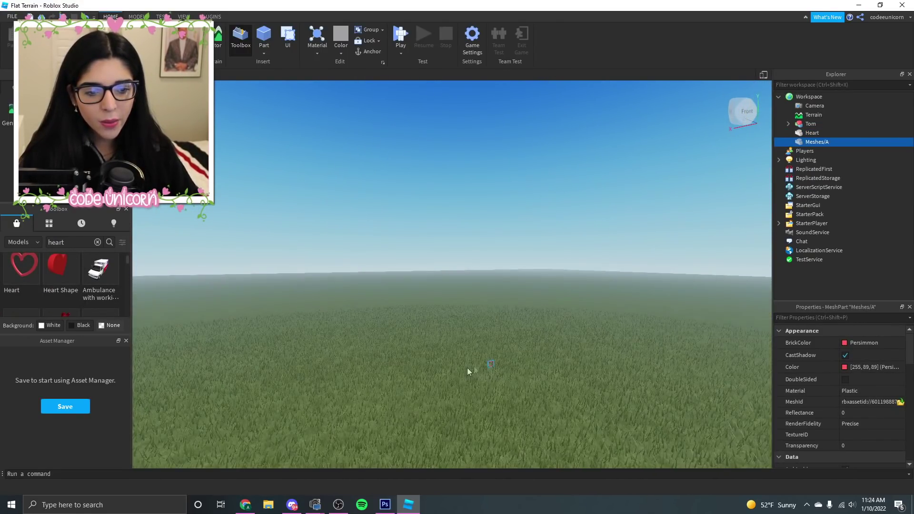
{"action": "mouse_move", "coordinate": [467, 368]}
{"action": "right_mouse_down"}
{"action": "mouse_move", "coordinate": [479, 370]}
{"action": "mouse_move", "coordinate": [499, 340]}
{"action": "right_mouse_up"}
{"action": "scroll", "coordinate": [480, 370], "scroll_direction": "up", "scroll_amount": 5}
{"action": "scroll", "coordinate": [498, 337], "scroll_direction": "up", "scroll_amount": 3}
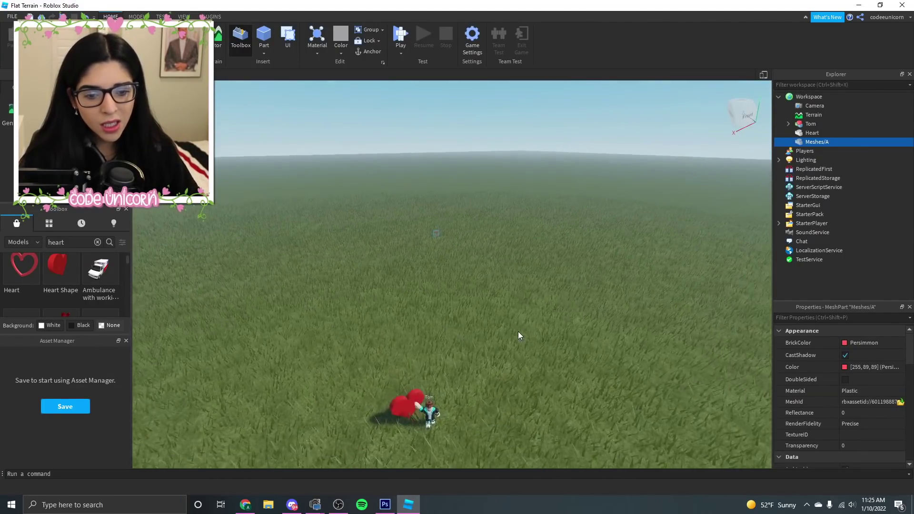
{"action": "scroll", "coordinate": [478, 323], "scroll_direction": "up", "scroll_amount": 3}
{"action": "scroll", "coordinate": [395, 193], "scroll_direction": "down", "scroll_amount": 2}
{"action": "left_click", "coordinate": [386, 191]}
{"action": "scroll", "coordinate": [389, 196], "scroll_direction": "down", "scroll_amount": 3}
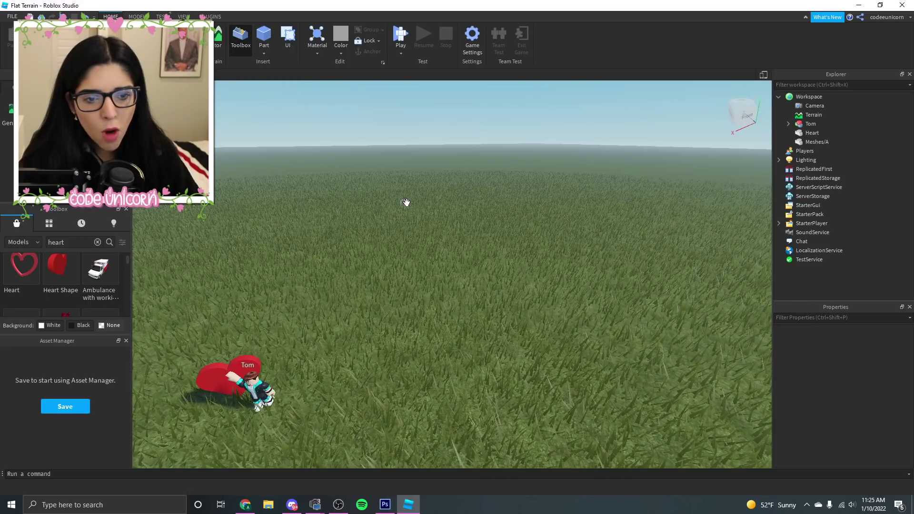
{"action": "key", "text": "ctrl+z"}
{"action": "key", "text": "a"}
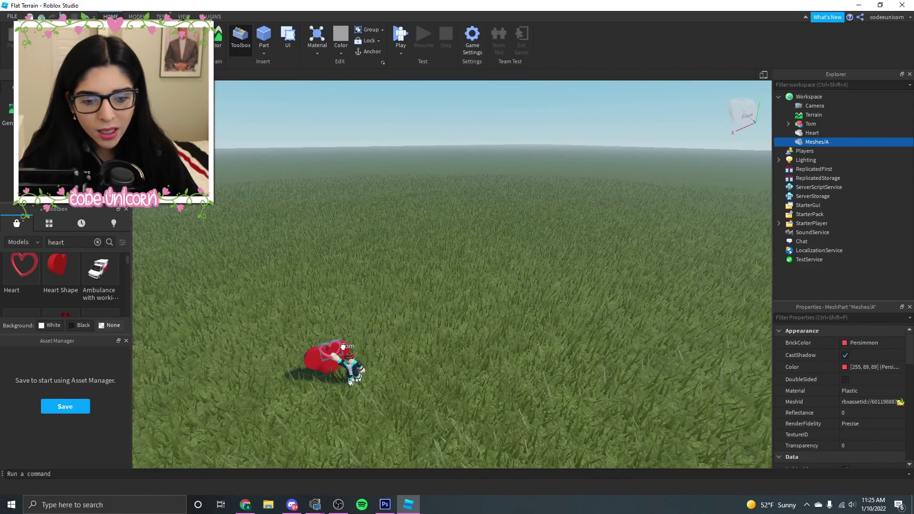
{"action": "left_click", "coordinate": [381, 354]}
{"action": "scroll", "coordinate": [452, 346], "scroll_direction": "up", "scroll_amount": 3}
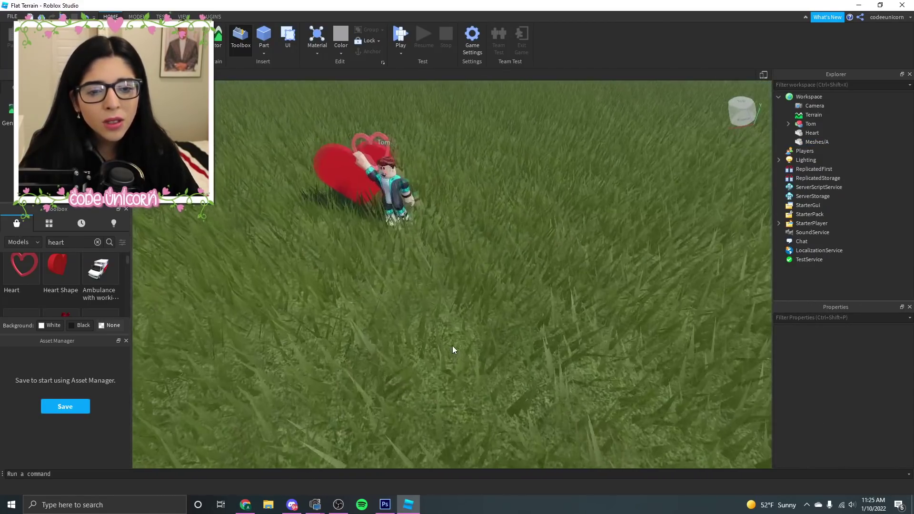
{"action": "scroll", "coordinate": [452, 345], "scroll_direction": "up", "scroll_amount": 3}
{"action": "scroll", "coordinate": [65, 279], "scroll_direction": "down", "scroll_amount": 2}
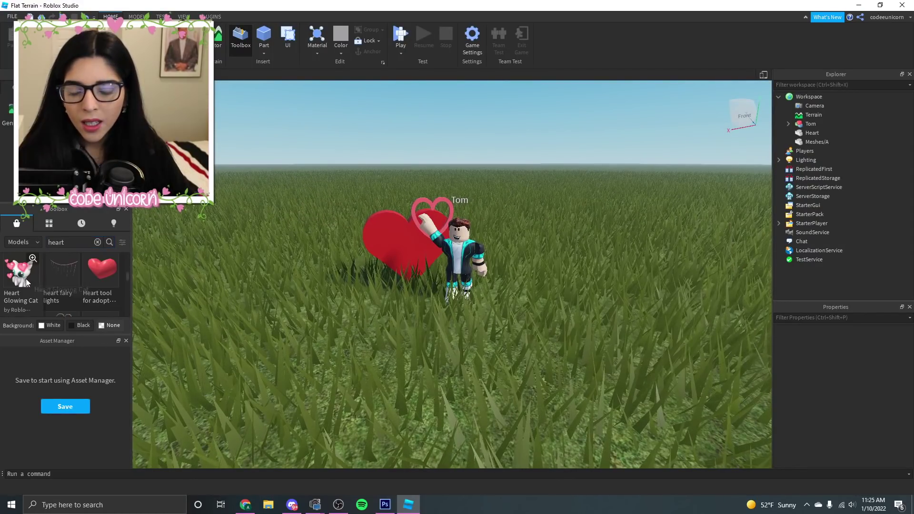
Place the Heart Glowing Cat right of Tom and rotate it to face the camera.
{"action": "mouse_move", "coordinate": [20, 275]}
{"action": "left_mouse_down"}
{"action": "mouse_move", "coordinate": [404, 307]}
{"action": "mouse_move", "coordinate": [532, 361]}
{"action": "left_mouse_up"}
{"action": "scroll", "coordinate": [404, 307], "scroll_direction": "down", "scroll_amount": 5}
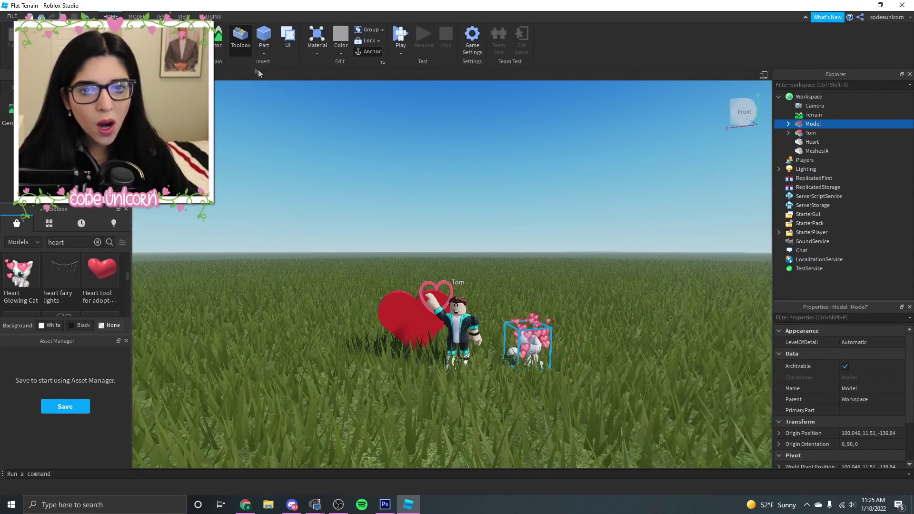
{"action": "scroll", "coordinate": [387, 269], "scroll_direction": "up", "scroll_amount": 2}
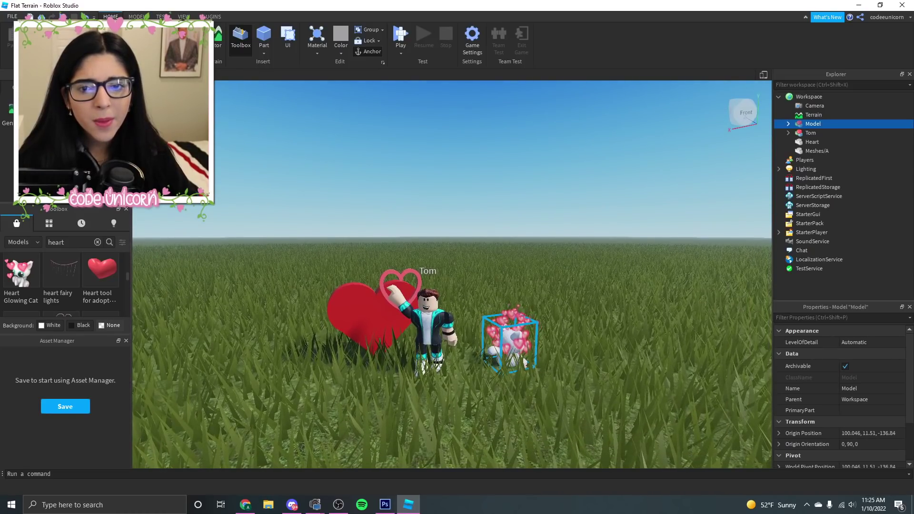
{"action": "key", "text": "ctrl+4"}
{"action": "mouse_move", "coordinate": [512, 368]}
{"action": "left_mouse_down"}
{"action": "mouse_move", "coordinate": [532, 367]}
{"action": "mouse_move", "coordinate": [461, 411]}
{"action": "left_mouse_up"}
{"action": "left_click", "coordinate": [538, 367]}
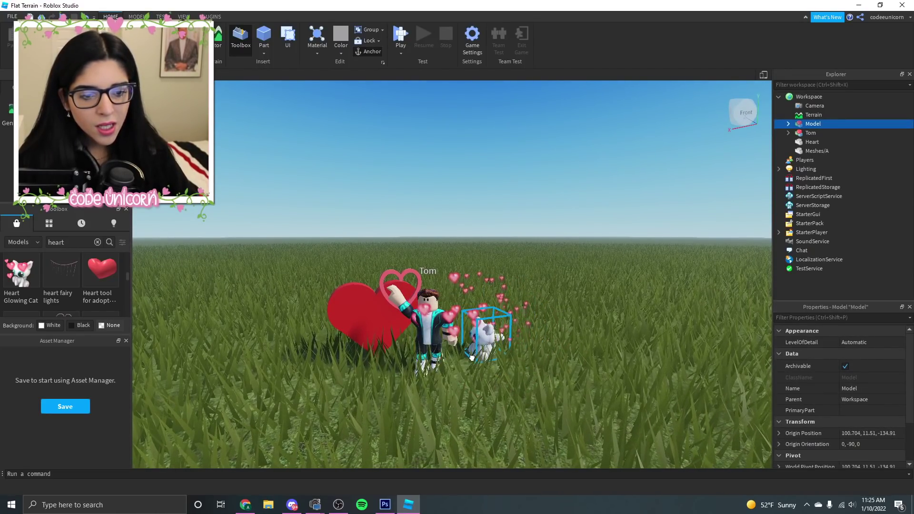
{"action": "left_click", "coordinate": [461, 411]}
{"action": "scroll", "coordinate": [358, 321], "scroll_direction": "down", "scroll_amount": 2}
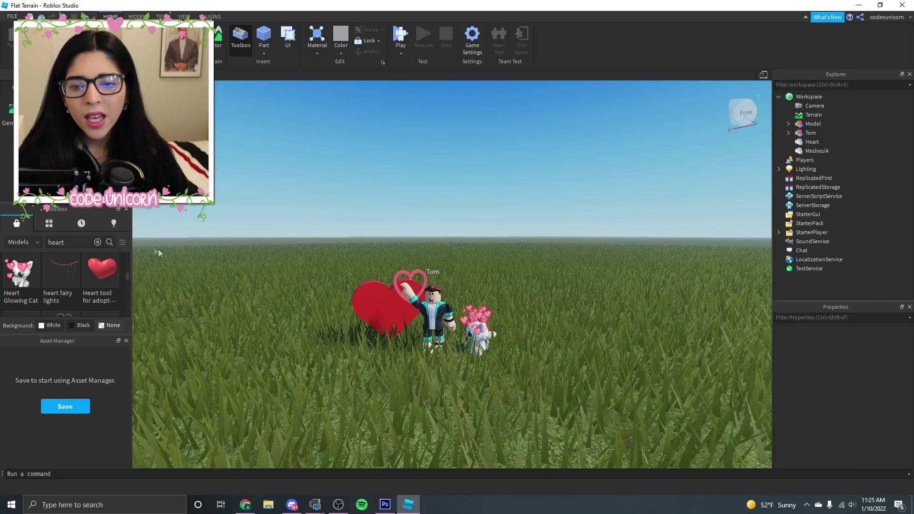
Search the Toolbox for 'write' and drop the Blood Writing model into the scene.
{"action": "left_click", "coordinate": [58, 243]}
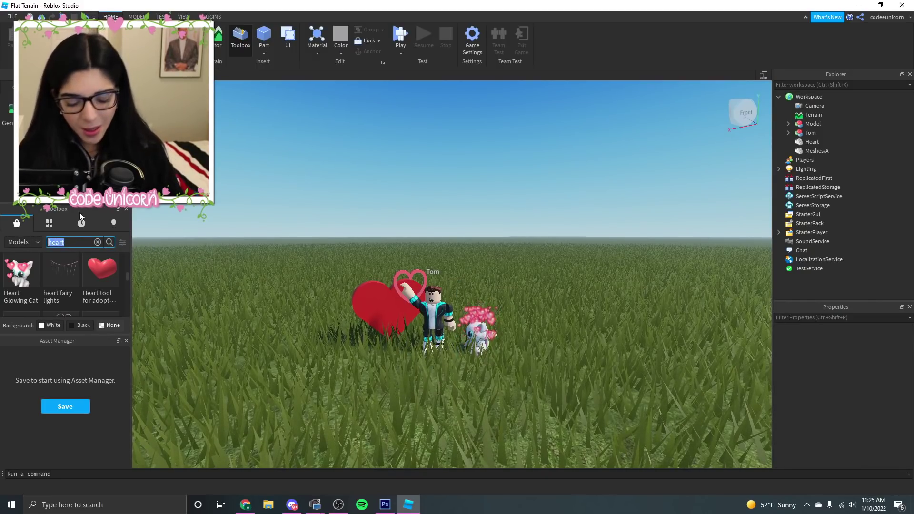
{"action": "key", "text": "BackSpace"}
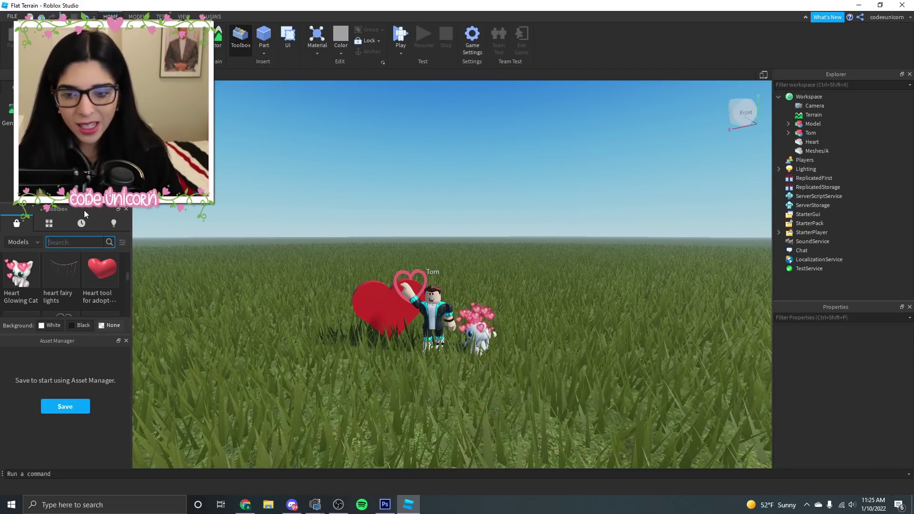
{"action": "type", "text": "write"}
{"action": "key", "text": "Return"}
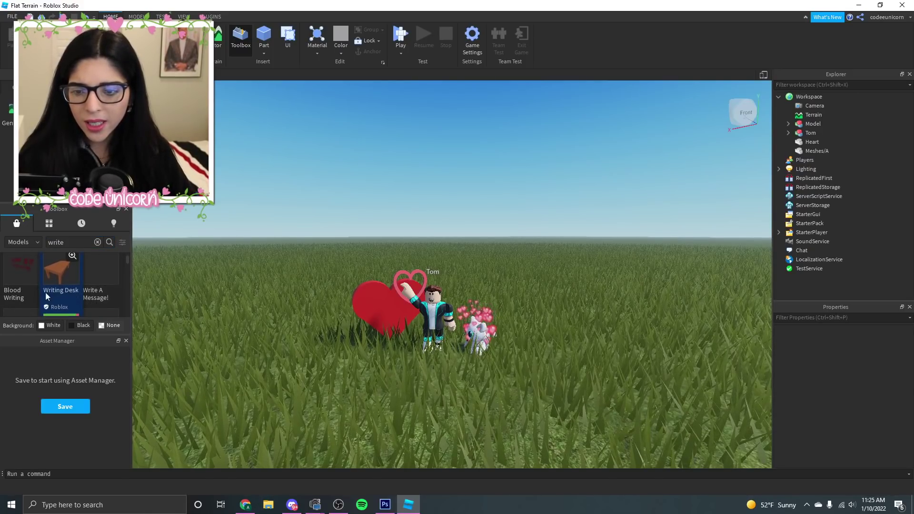
{"action": "scroll", "coordinate": [22, 286], "scroll_direction": "up", "scroll_amount": 1}
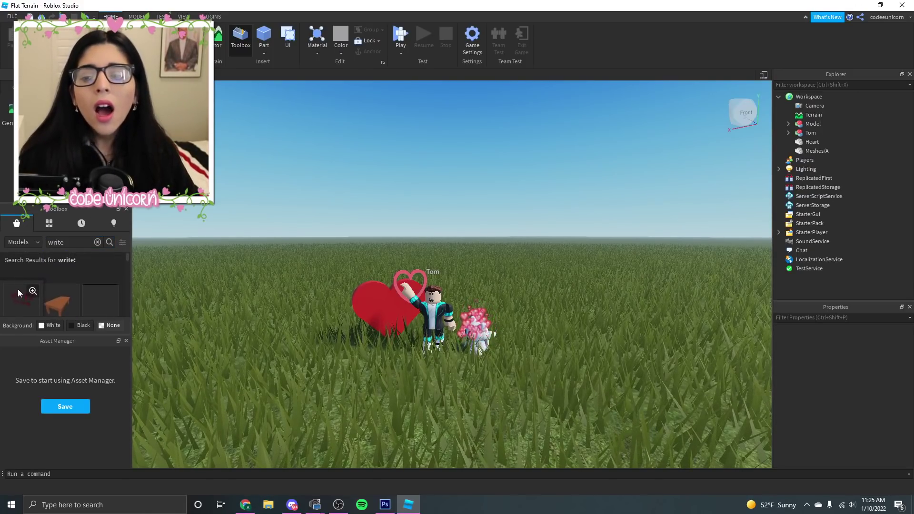
{"action": "mouse_move", "coordinate": [152, 310]}
{"action": "left_mouse_down"}
{"action": "mouse_move", "coordinate": [485, 303]}
{"action": "mouse_move", "coordinate": [514, 294]}
{"action": "left_mouse_up"}
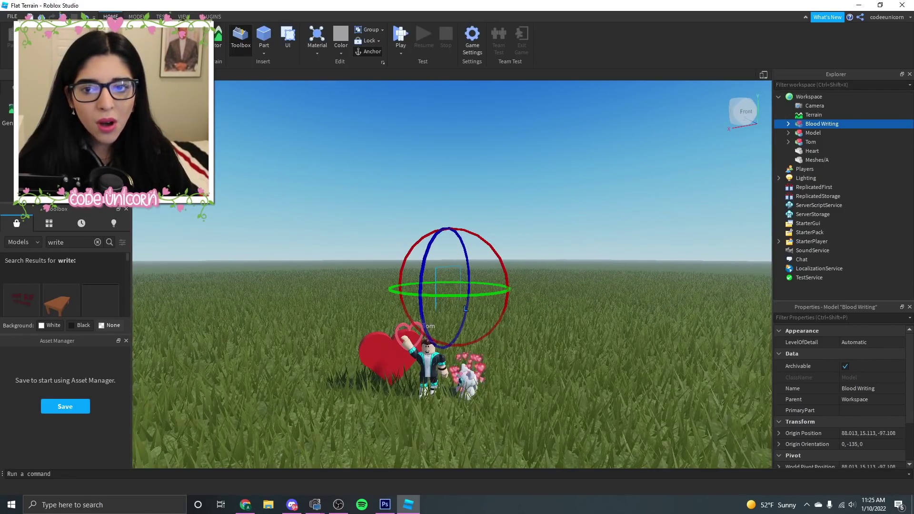
Move the Blood Writing left of Tom and the hearts, rotated upright to face front.
{"action": "key", "text": "ctrl+2"}
{"action": "left_click_drag", "start_coordinate": [448, 307], "coordinate": [446, 381]}
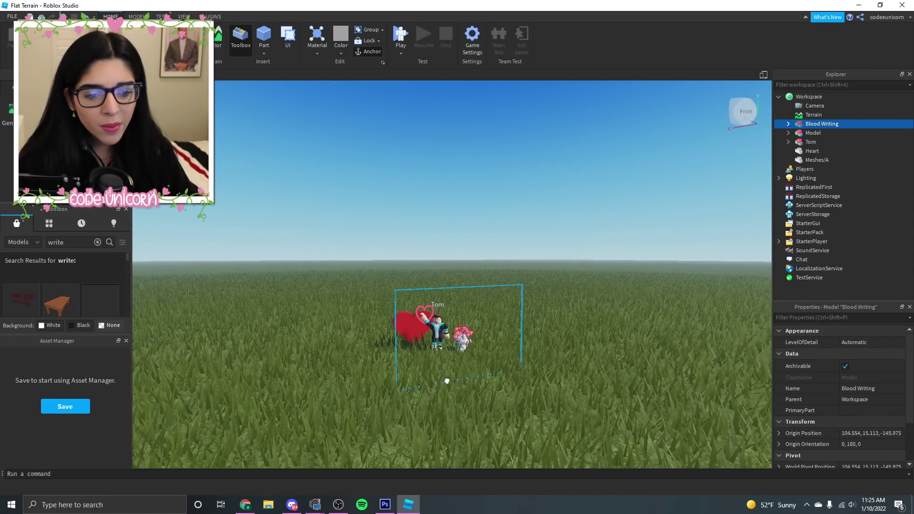
{"action": "key", "text": "ctrl+4"}
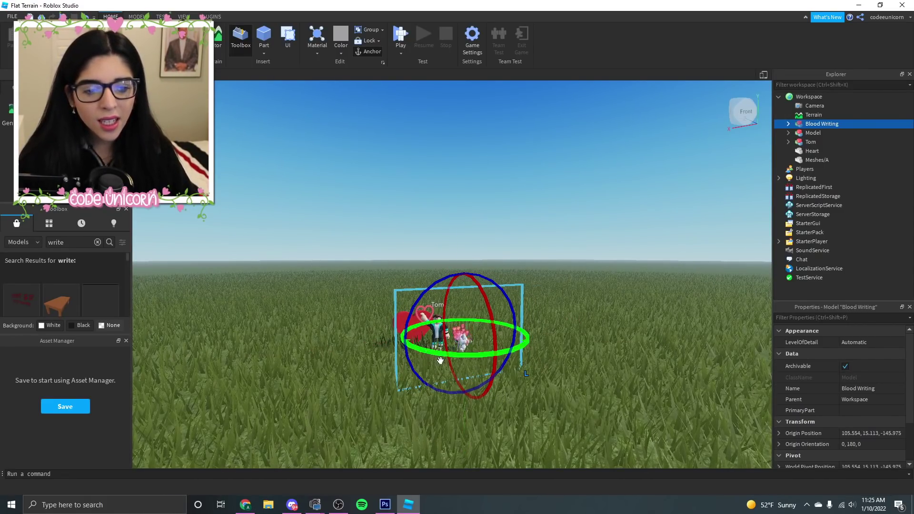
{"action": "left_click_drag", "start_coordinate": [469, 360], "coordinate": [631, 314]}
{"action": "left_click_drag", "start_coordinate": [675, 279], "coordinate": [687, 269]}
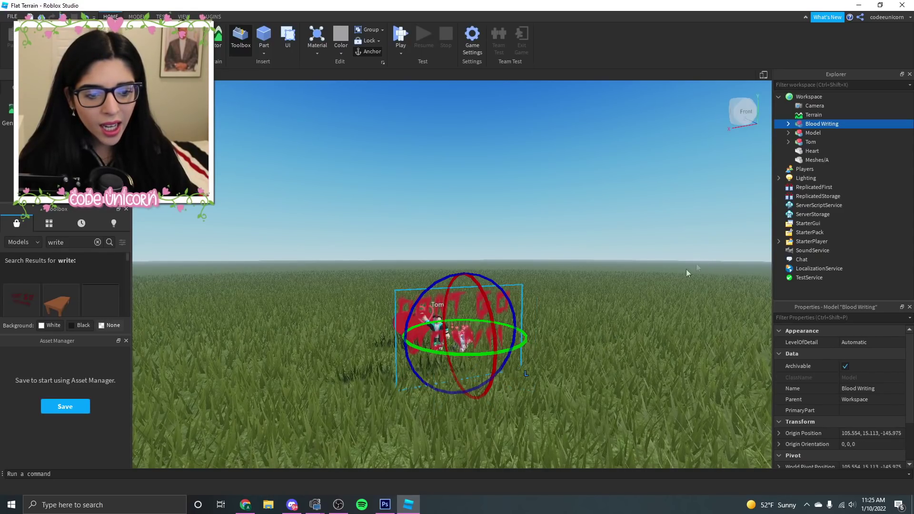
{"action": "left_click", "coordinate": [580, 354]}
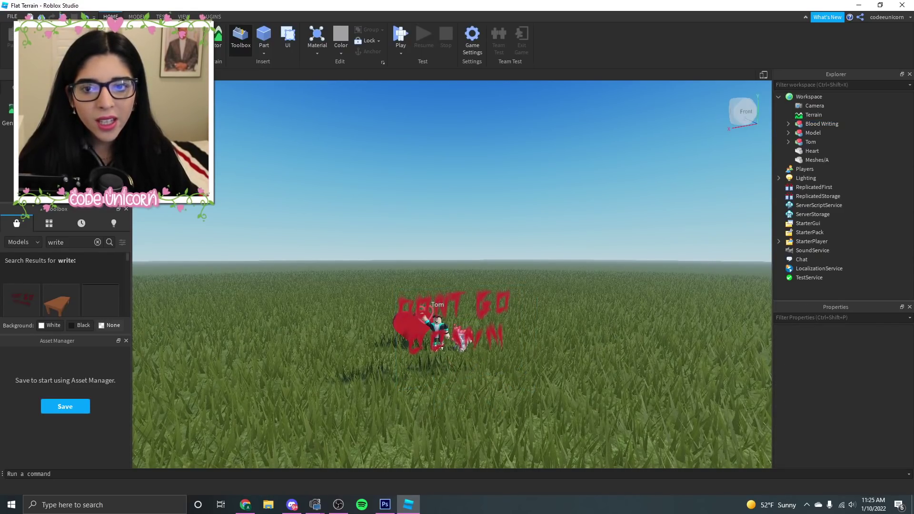
{"action": "left_click", "coordinate": [451, 318]}
{"action": "key", "text": "f"}
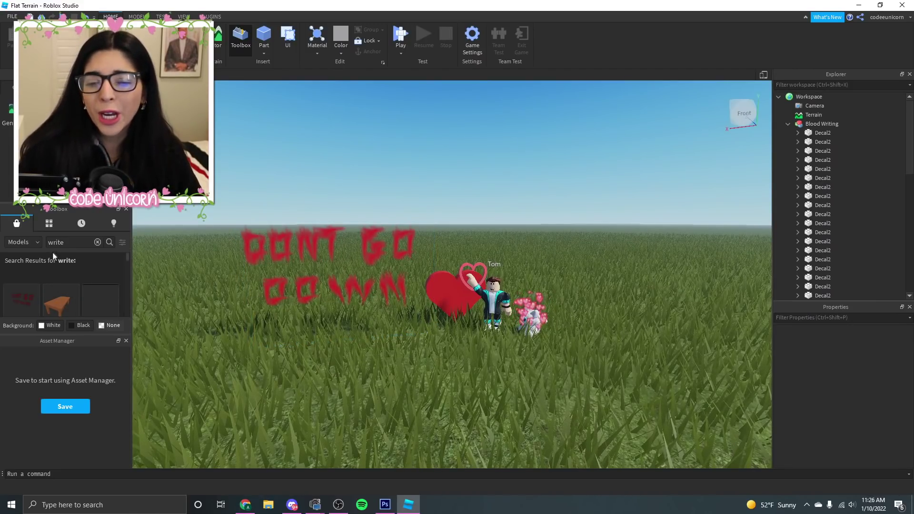
{"action": "type", "text": "i love you"}
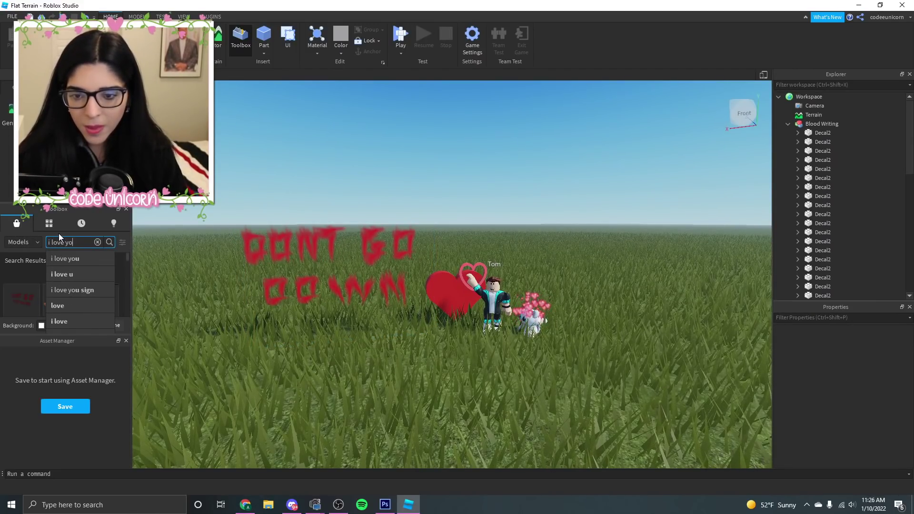
Delete the DONT GO DOWN blood writing and insert the 'I love you' billboard model from Toolbox.
{"action": "key", "text": "Return"}
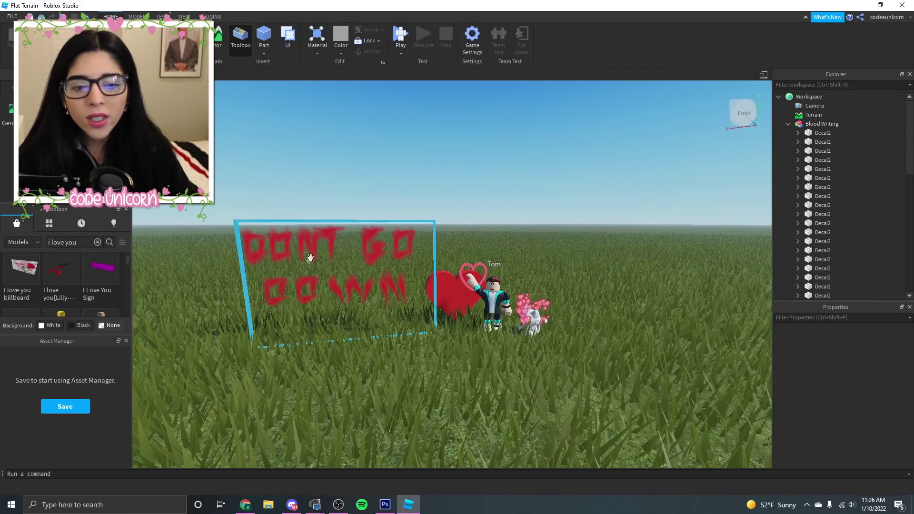
{"action": "left_click", "coordinate": [311, 260]}
{"action": "key", "text": "Delete"}
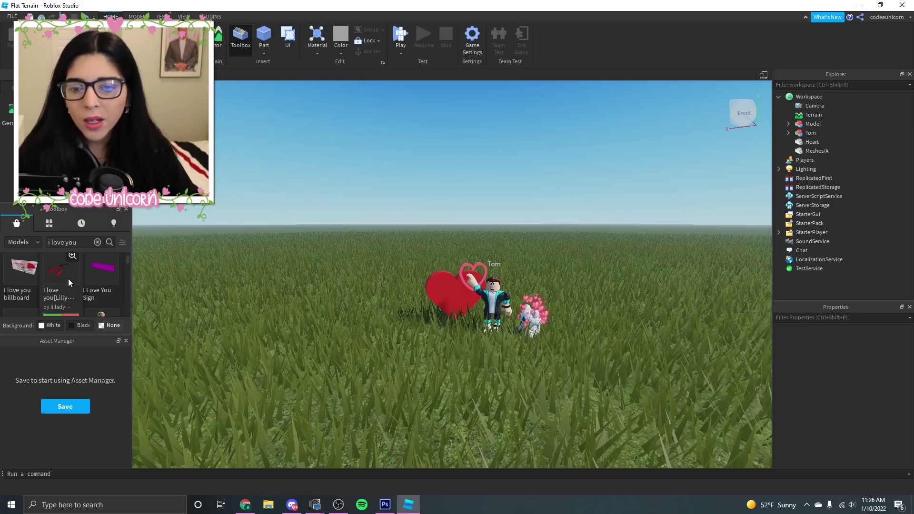
{"action": "left_click", "coordinate": [30, 273]}
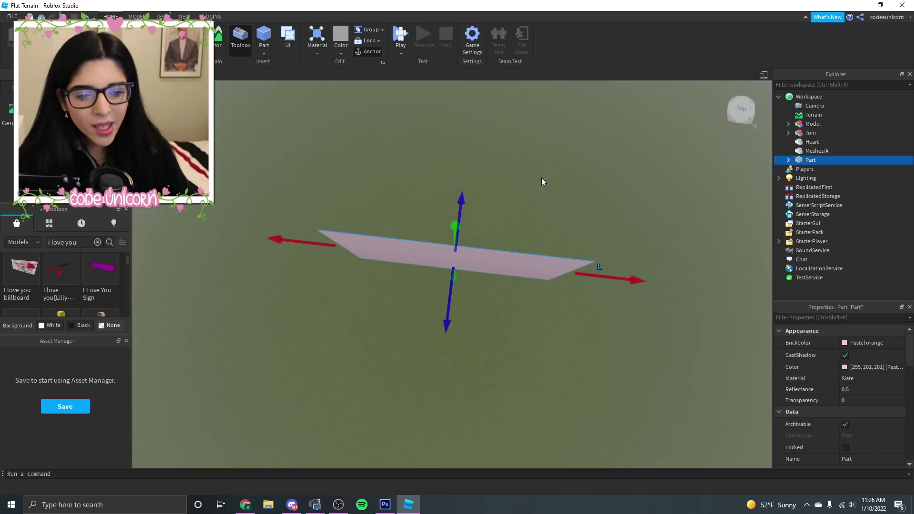
Orbit the camera around the new billboard and start a play test.
{"action": "right_click_drag", "start_coordinate": [542, 182], "coordinate": [542, 182]}
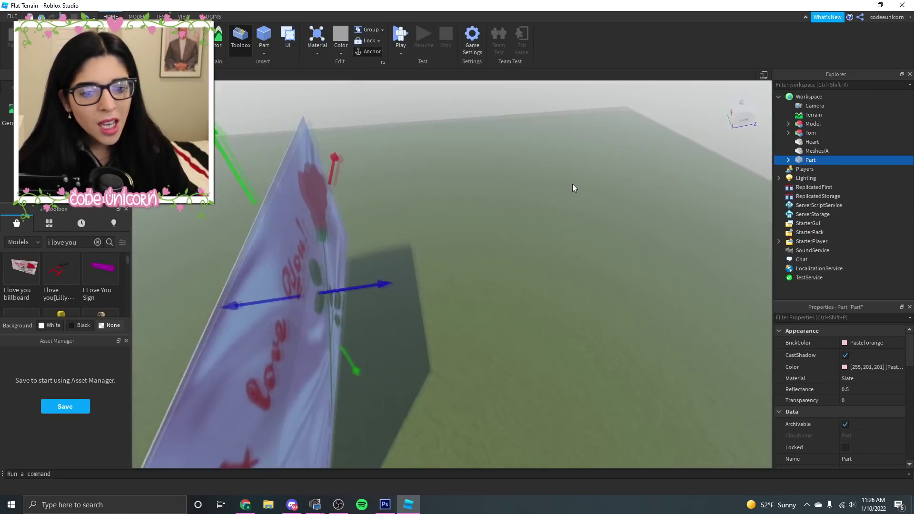
{"action": "mouse_move", "coordinate": [542, 178]}
{"action": "right_mouse_down"}
{"action": "mouse_move", "coordinate": [576, 208]}
{"action": "mouse_move", "coordinate": [452, 268]}
{"action": "mouse_move", "coordinate": [610, 285]}
{"action": "right_mouse_up"}
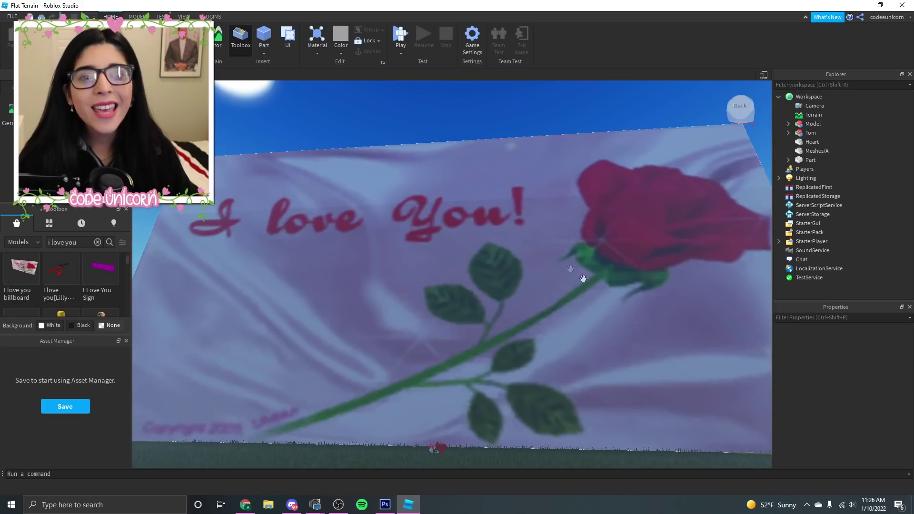
{"action": "left_click", "coordinate": [401, 40]}
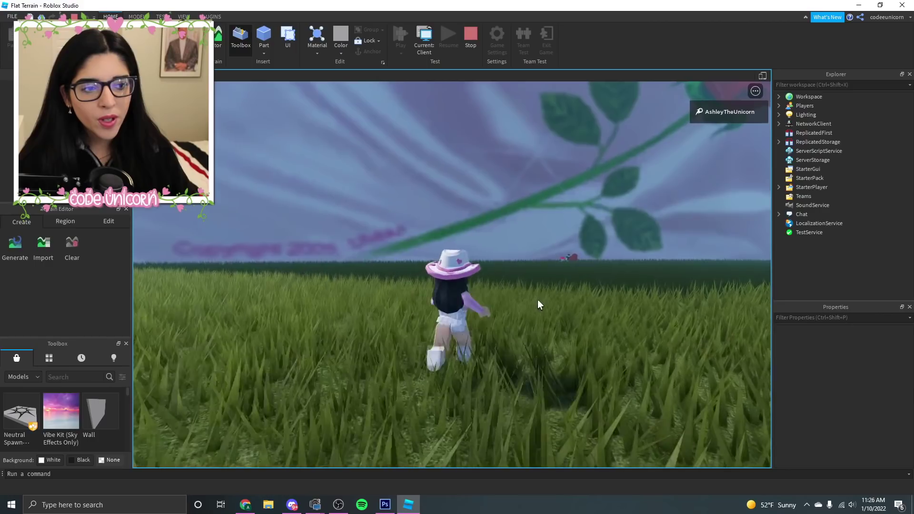
Walk the avatar across the grass in the play test, then stop testing.
{"action": "key", "text": "w"}
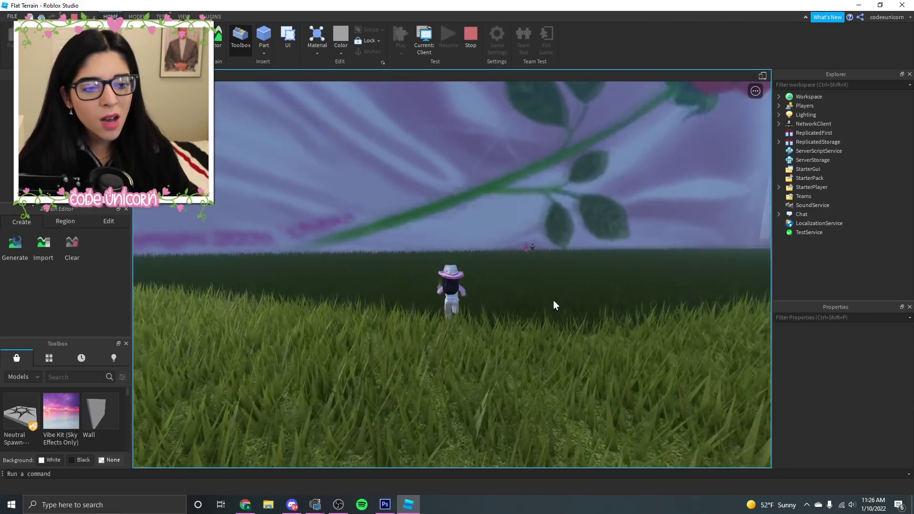
{"action": "key", "text": "w"}
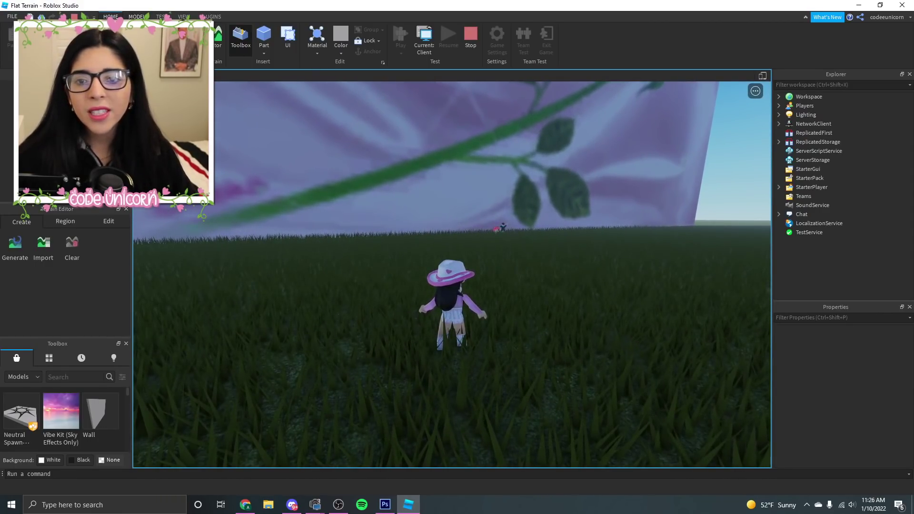
{"action": "key", "text": "shift+F5"}
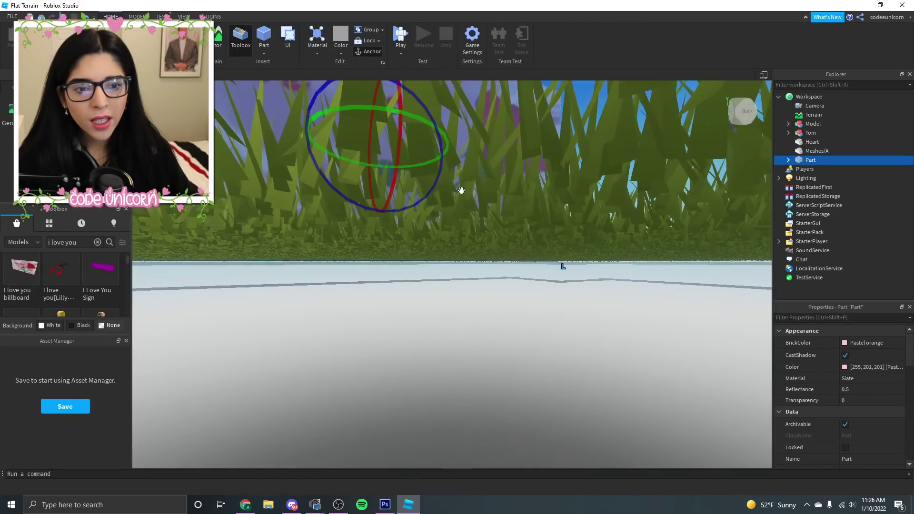
Fly the camera up and around the billboard wall, selecting it for resizing.
{"action": "key", "text": "e"}
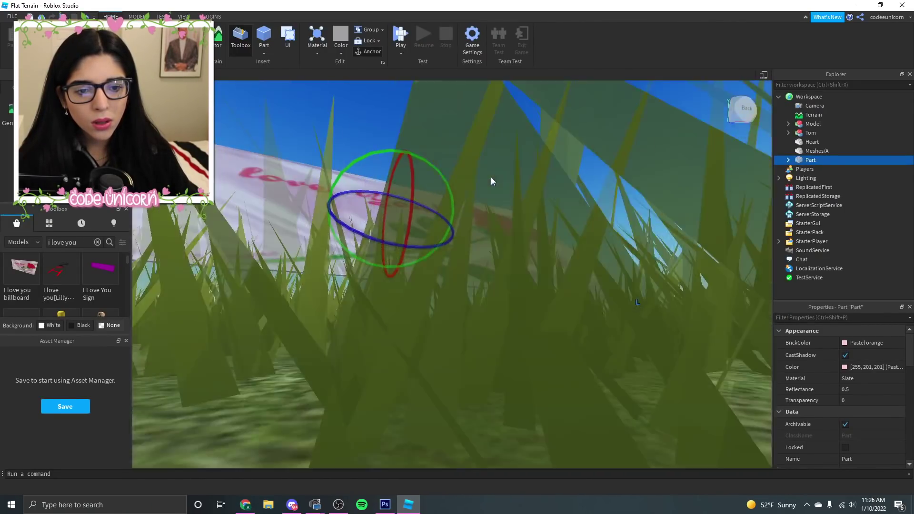
{"action": "right_click_drag", "start_coordinate": [490, 176], "coordinate": [490, 164]}
{"action": "key", "text": "w"}
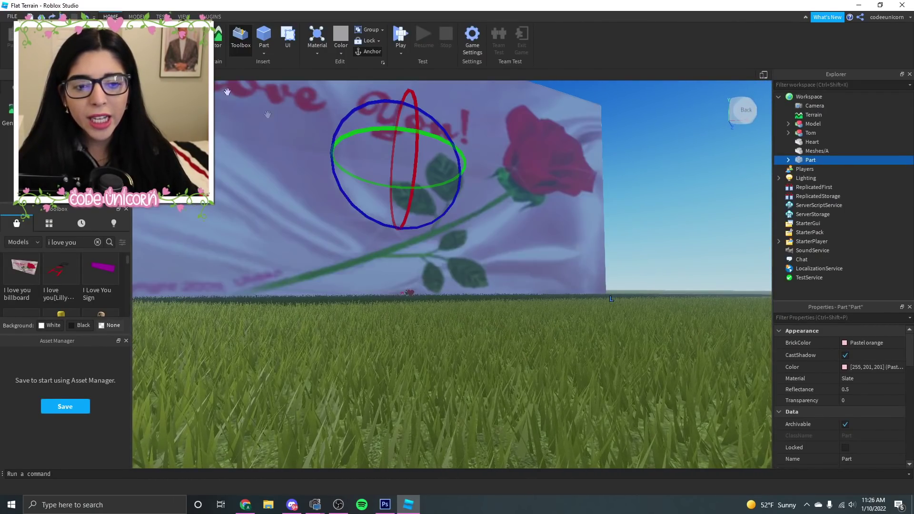
{"action": "key", "text": "ctrl+3"}
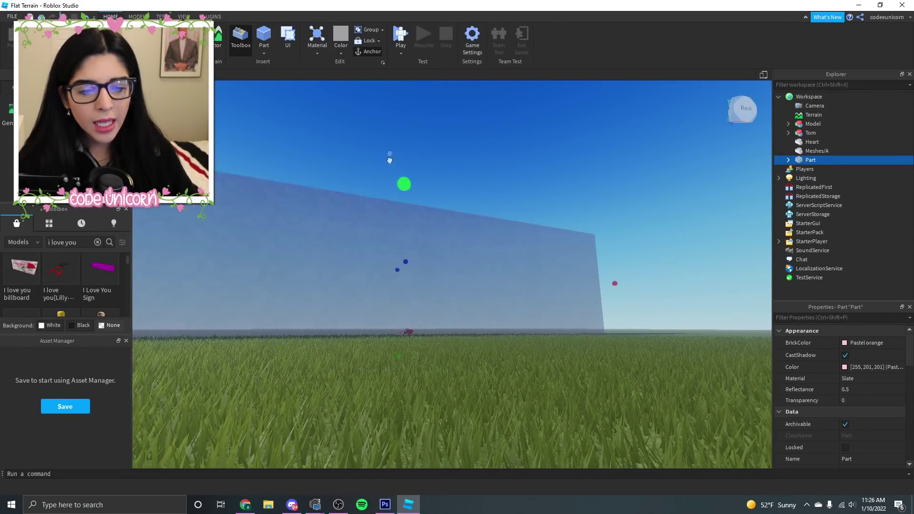
{"action": "key", "text": "d"}
{"action": "left_click", "coordinate": [472, 254]}
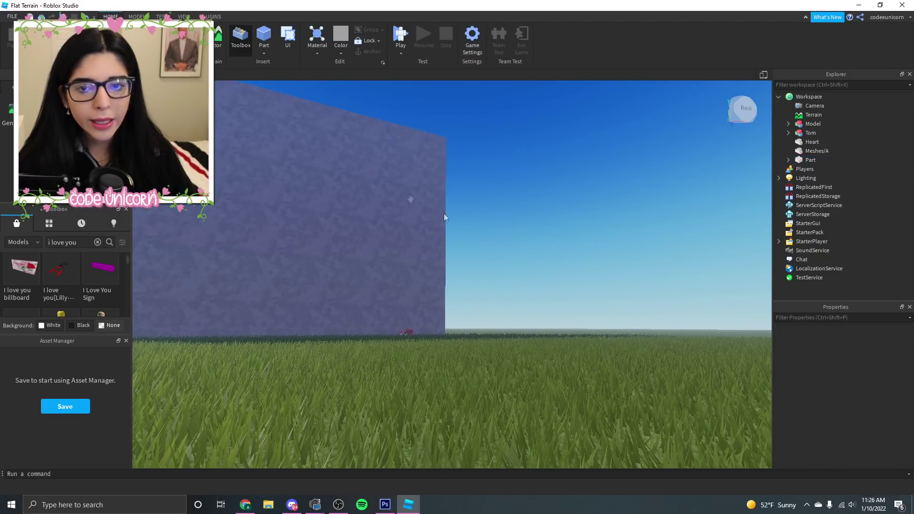
{"action": "key", "text": "a"}
{"action": "left_click", "coordinate": [346, 195]}
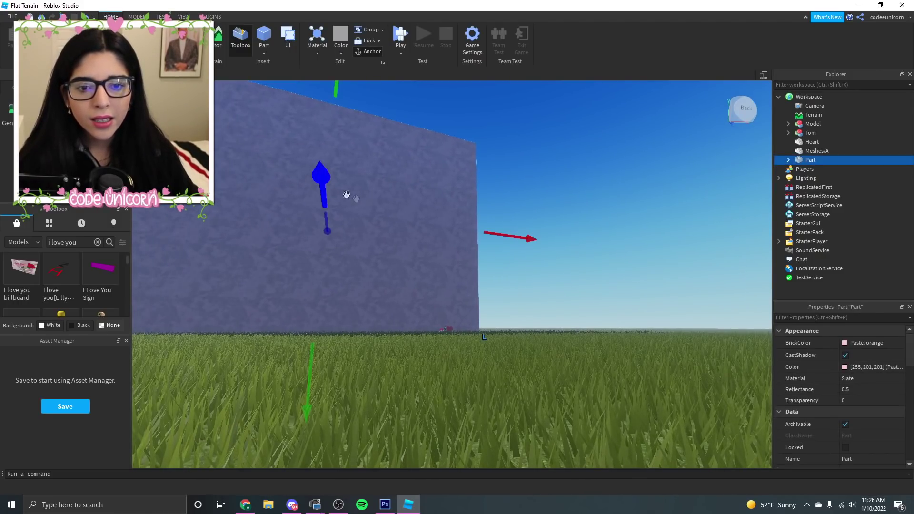
{"action": "key", "text": "a"}
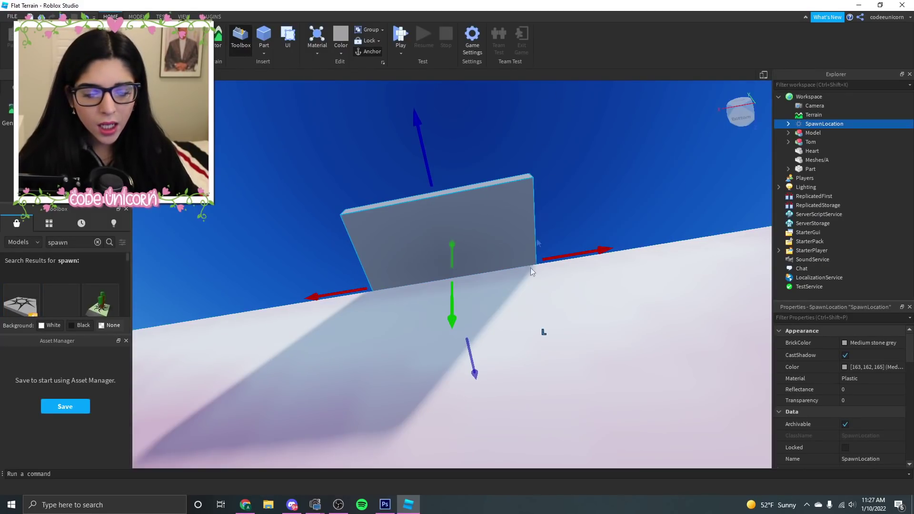
Focus on the new SpawnLocation and orbit the view over it near Tom.
{"action": "key", "text": "f"}
{"action": "mouse_move", "coordinate": [550, 190]}
{"action": "right_mouse_down"}
{"action": "mouse_move", "coordinate": [496, 335]}
{"action": "mouse_move", "coordinate": [400, 419]}
{"action": "right_mouse_up"}
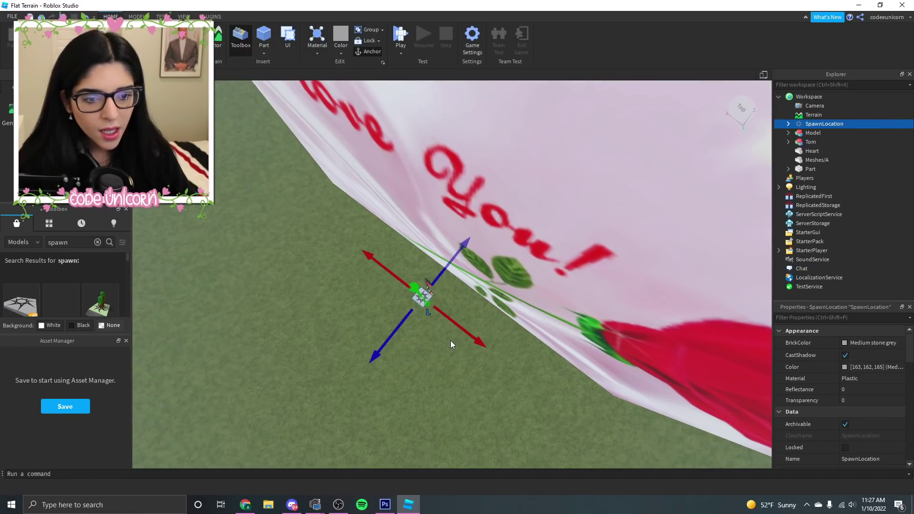
{"action": "scroll", "coordinate": [444, 361], "scroll_direction": "up", "scroll_amount": 5}
{"action": "scroll", "coordinate": [455, 312], "scroll_direction": "up", "scroll_amount": 3}
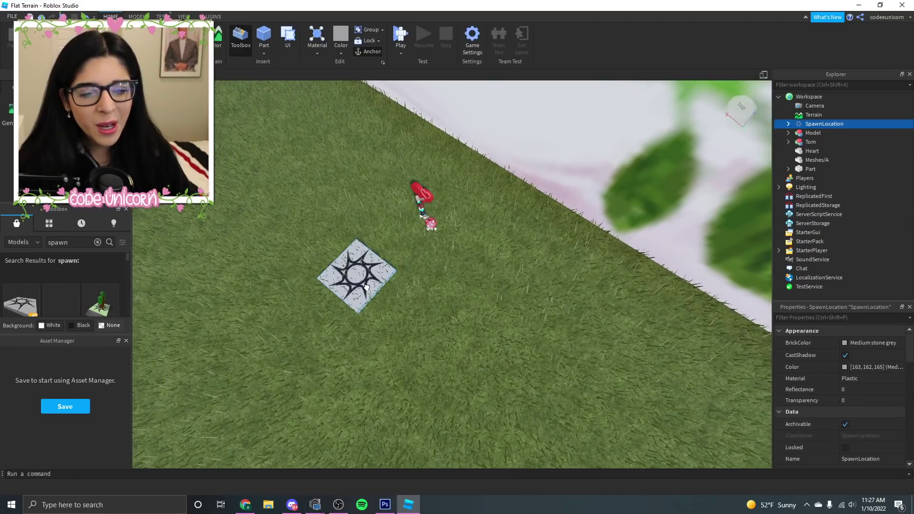
{"action": "right_click_drag", "start_coordinate": [366, 286], "coordinate": [453, 406]}
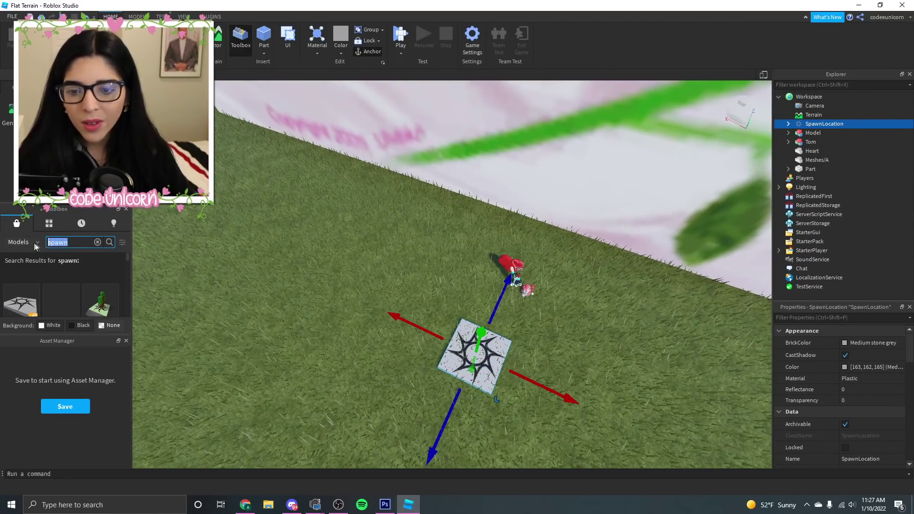
{"action": "type", "text": "balloon"}
Insert the Pink Kawaii balloon and move it right beside the spawn pad.
{"action": "key", "text": "Return"}
{"action": "left_click_drag", "start_coordinate": [102, 286], "coordinate": [503, 282]}
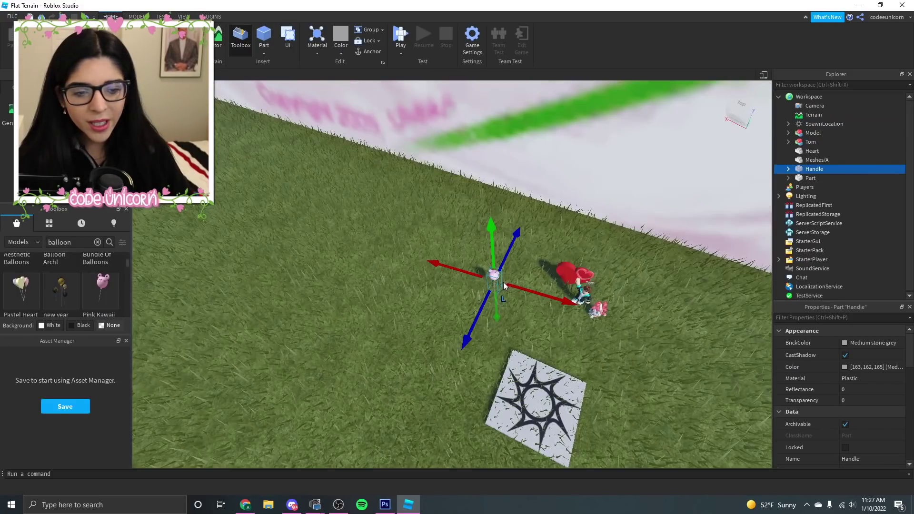
{"action": "middle_click_drag", "start_coordinate": [503, 284], "coordinate": [494, 285]}
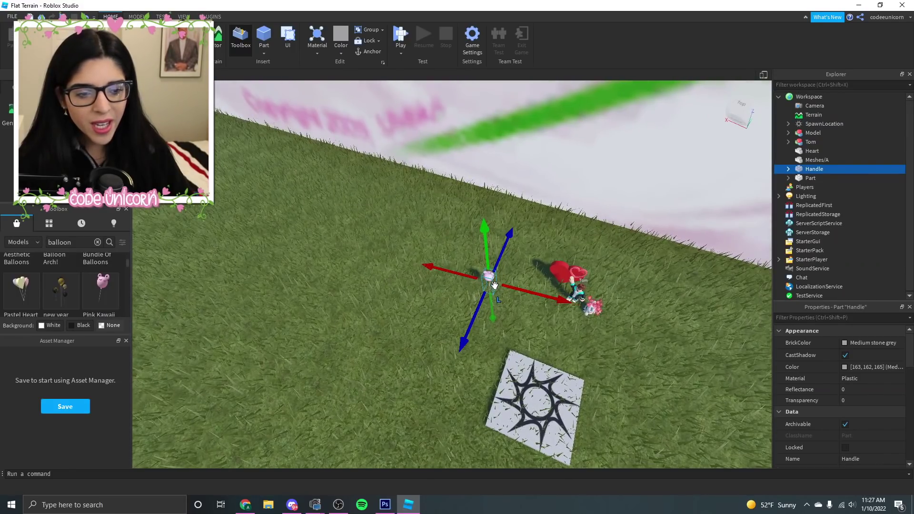
{"action": "left_click", "coordinate": [448, 360]}
Play-test from the new spawn, run toward Tom and the cat, then stop the test.
{"action": "key", "text": "F5"}
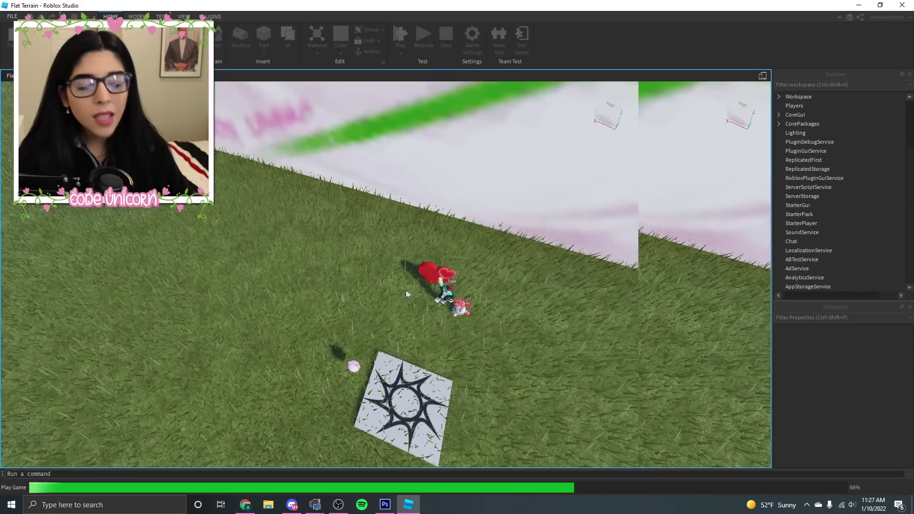
{"action": "key", "text": "w"}
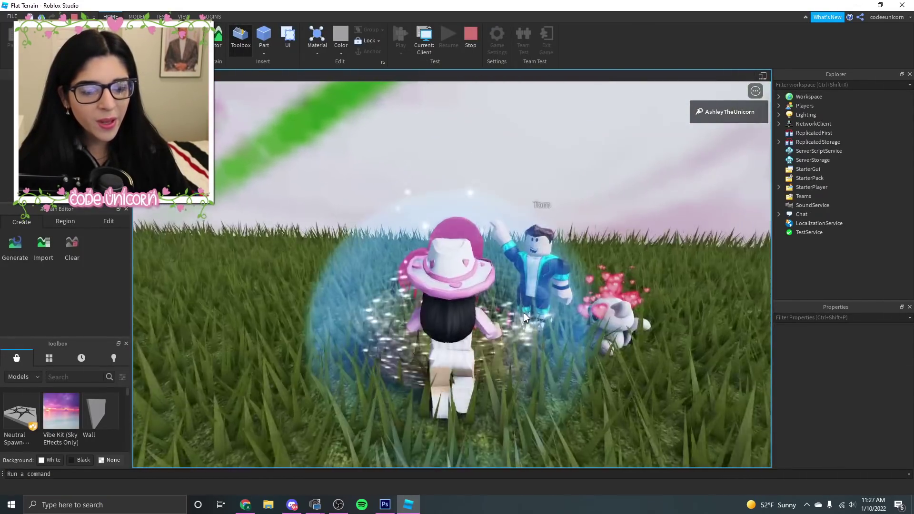
{"action": "scroll", "coordinate": [524, 312], "scroll_direction": "down", "scroll_amount": 5}
{"action": "right_click_drag", "start_coordinate": [532, 313], "coordinate": [539, 316]}
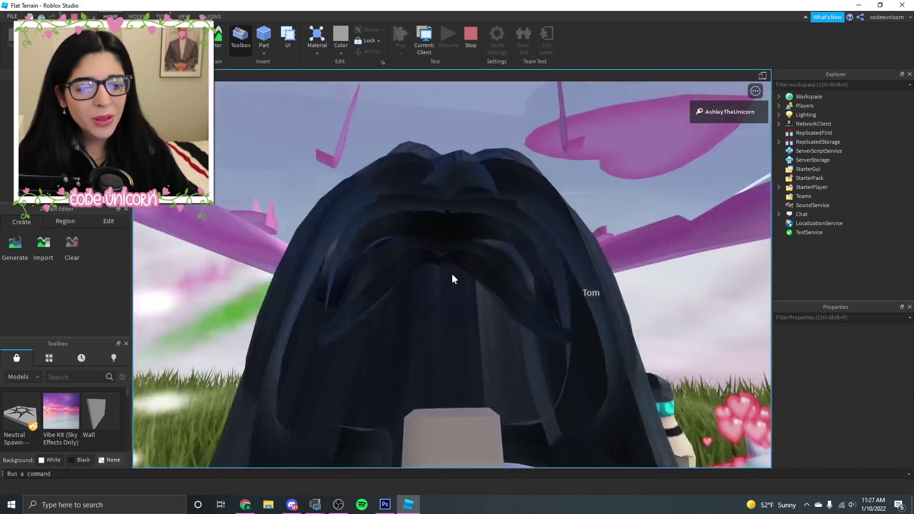
{"action": "scroll", "coordinate": [452, 273], "scroll_direction": "down", "scroll_amount": 3}
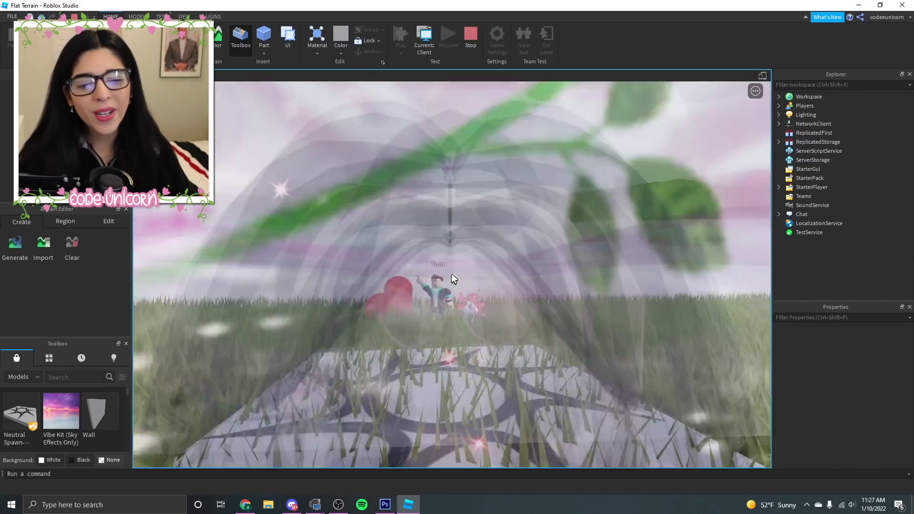
{"action": "key", "text": "shift+F5"}
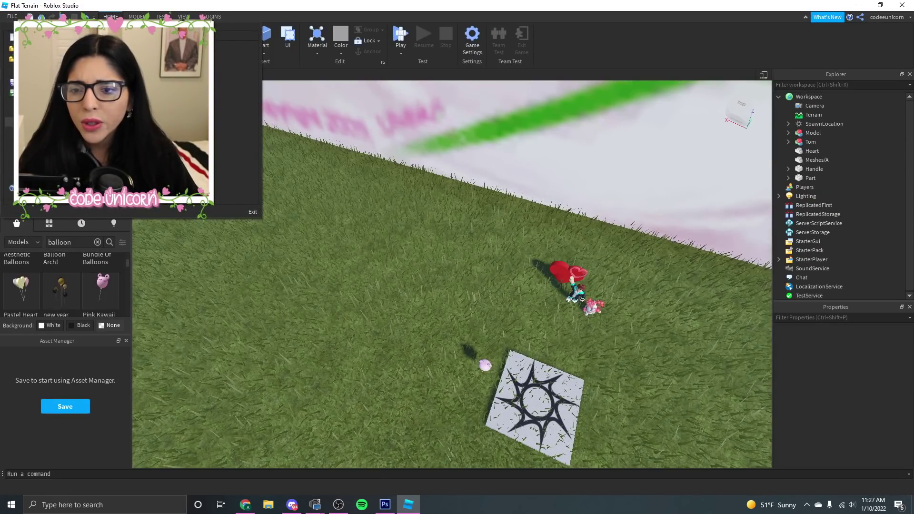
In Publish to Roblox, name the place 'For My Crush...' with description 'I always liked you tom!'.
{"action": "key", "text": "alt+p"}
{"action": "left_click_drag", "start_coordinate": [473, 120], "coordinate": [398, 125]}
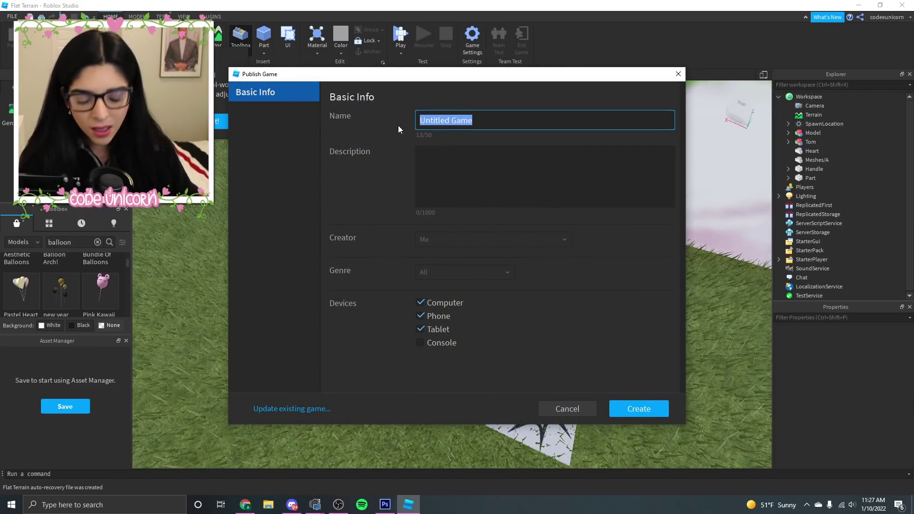
{"action": "type", "text": "For My Cru"}
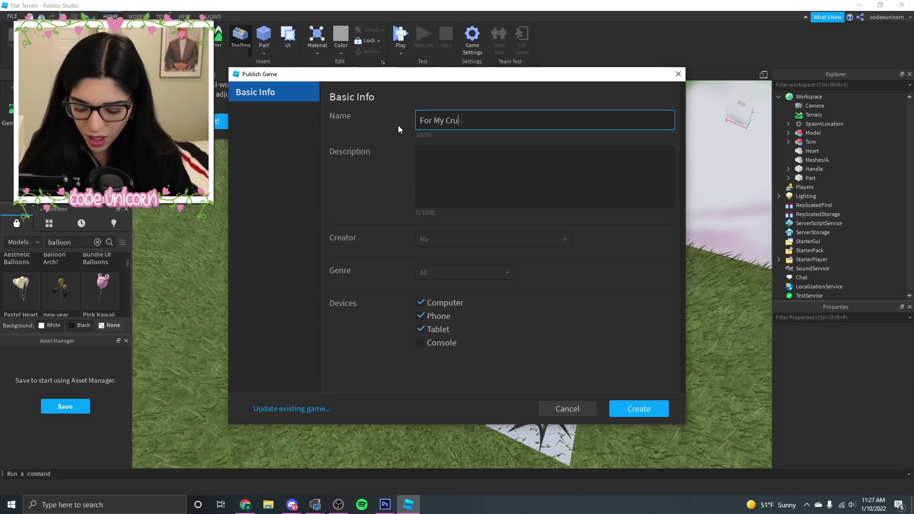
{"action": "type", "text": "sh..."}
{"action": "left_click", "coordinate": [450, 172]}
{"action": "type", "text": "I always liked you tom!"}
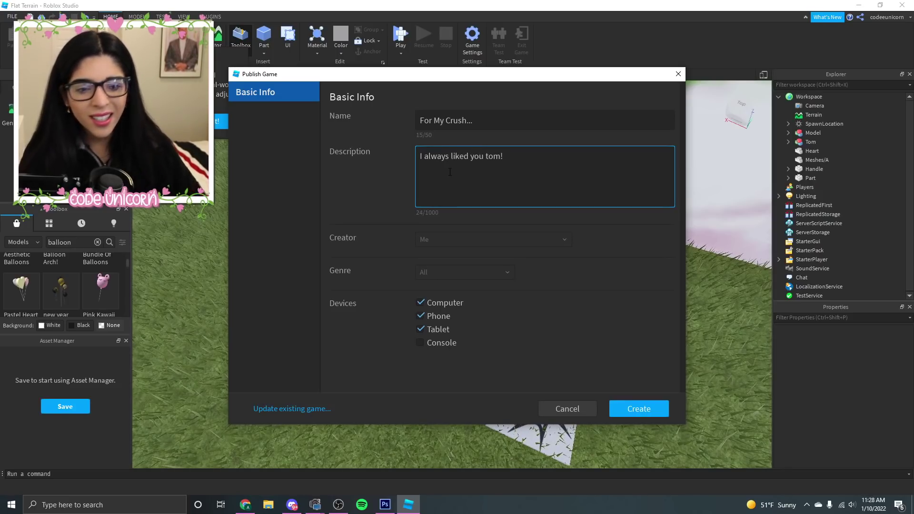
Keep Creator as Me, set Genre to Horror, create the place and close the confirmation.
{"action": "left_click", "coordinate": [451, 244]}
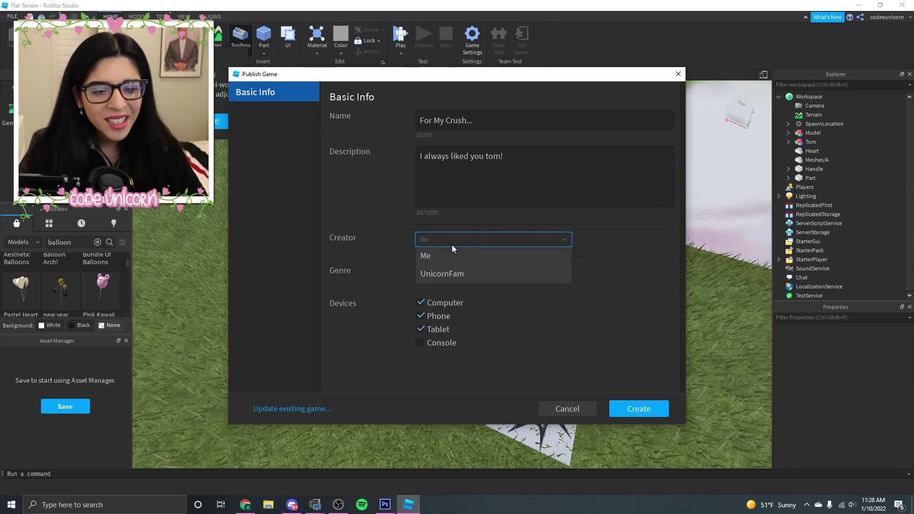
{"action": "left_click", "coordinate": [422, 256]}
{"action": "left_click", "coordinate": [439, 273]}
{"action": "scroll", "coordinate": [442, 312], "scroll_direction": "down", "scroll_amount": 2}
{"action": "scroll", "coordinate": [454, 314], "scroll_direction": "down", "scroll_amount": 2}
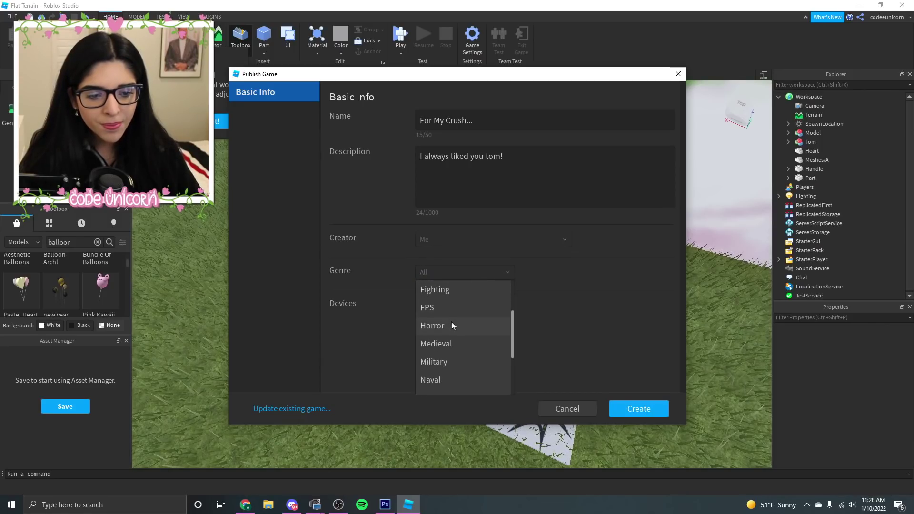
{"action": "left_click", "coordinate": [451, 325]}
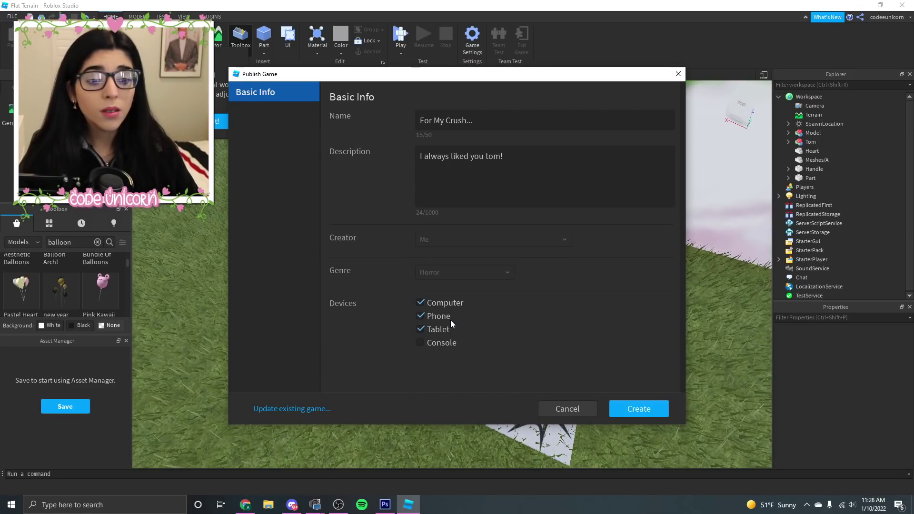
{"action": "left_click", "coordinate": [637, 410]}
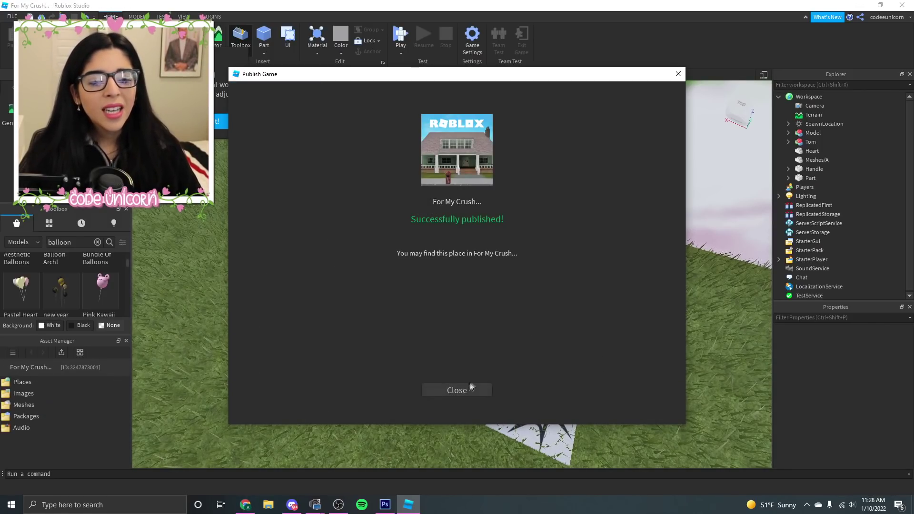
{"action": "left_click", "coordinate": [464, 390]}
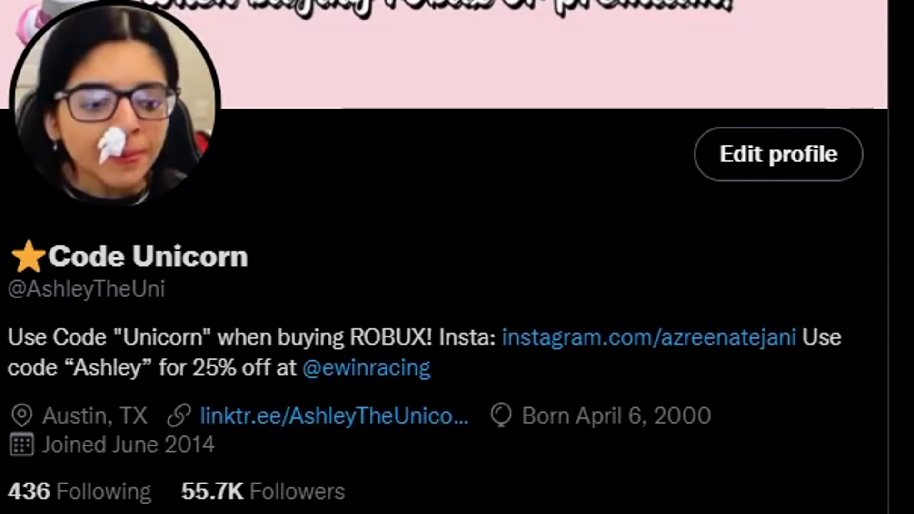
Tweet the game link, open the posted tweet and launch the game from its roblox.com card.
{"action": "left_click", "coordinate": [639, 188]}
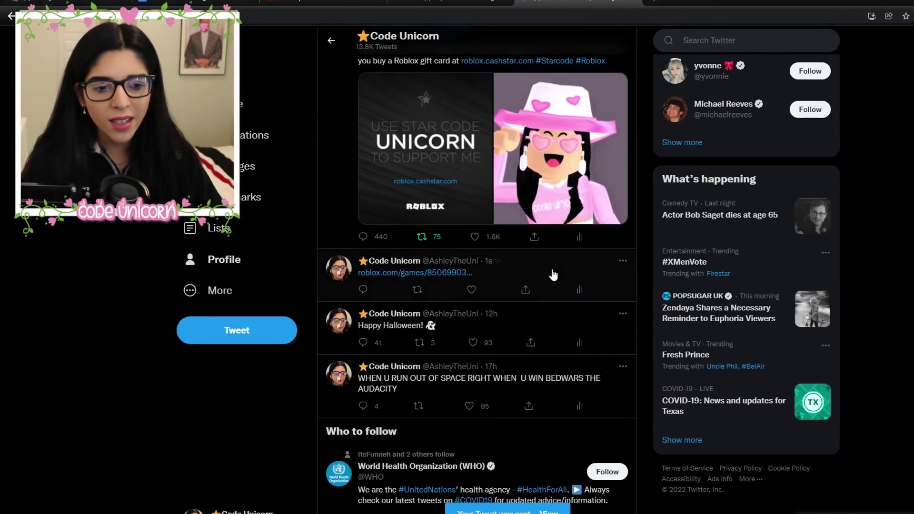
{"action": "left_click", "coordinate": [552, 274]}
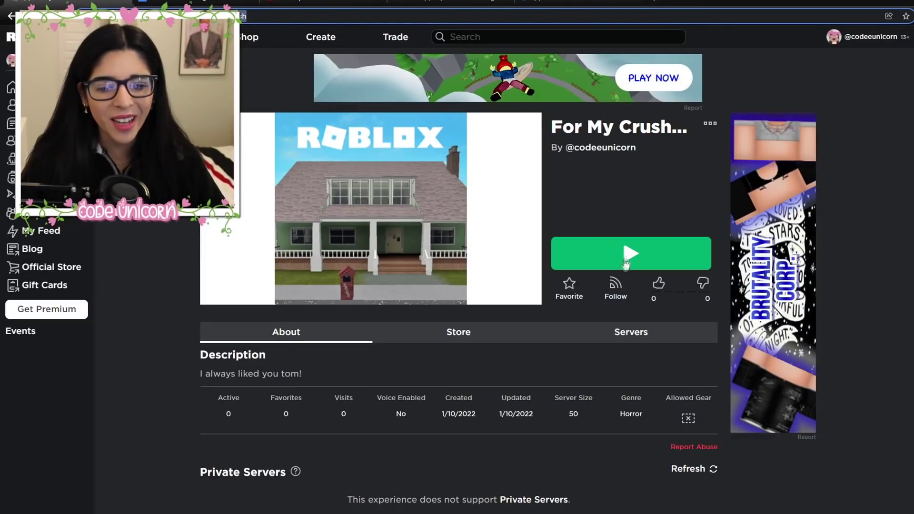
{"action": "left_click", "coordinate": [627, 262]}
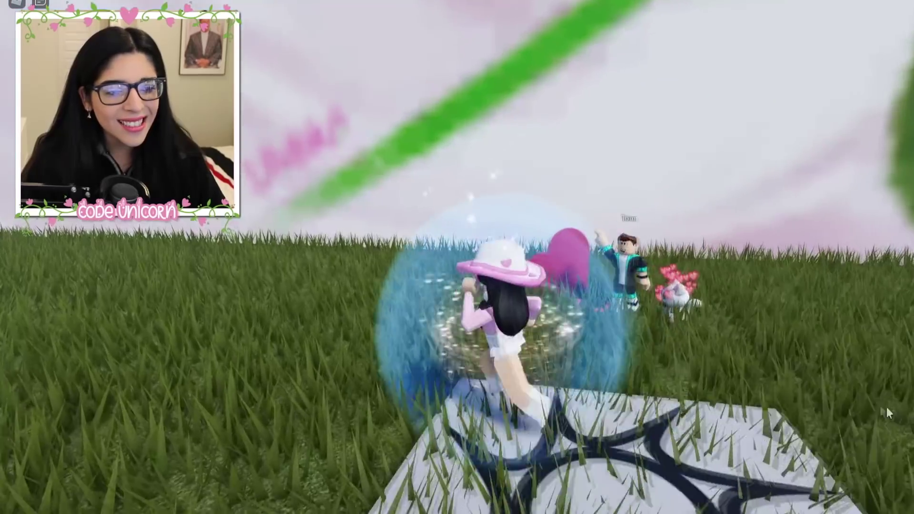
{"action": "scroll", "coordinate": [724, 290], "scroll_direction": "down", "scroll_amount": 5}
{"action": "scroll", "coordinate": [713, 295], "scroll_direction": "up", "scroll_amount": 3}
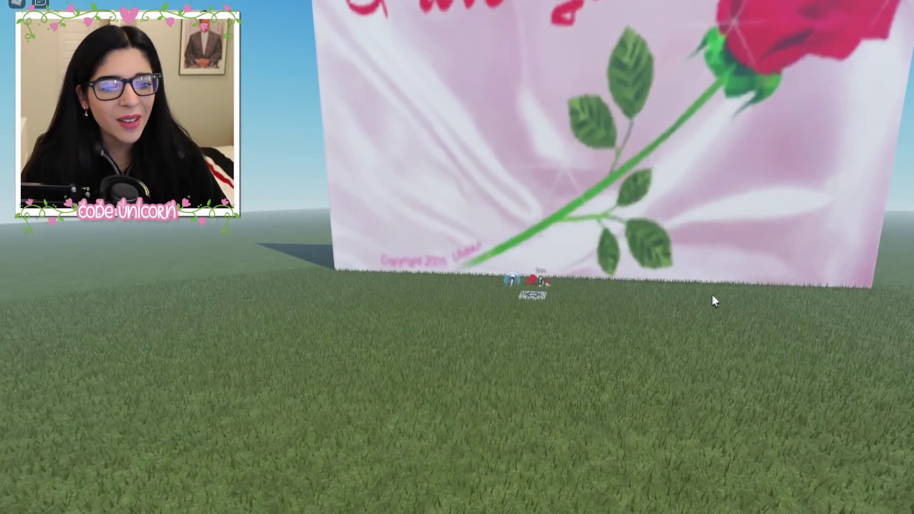
{"action": "scroll", "coordinate": [679, 286], "scroll_direction": "down", "scroll_amount": 3}
{"action": "scroll", "coordinate": [643, 326], "scroll_direction": "up", "scroll_amount": 5}
{"action": "scroll", "coordinate": [643, 335], "scroll_direction": "up", "scroll_amount": 3}
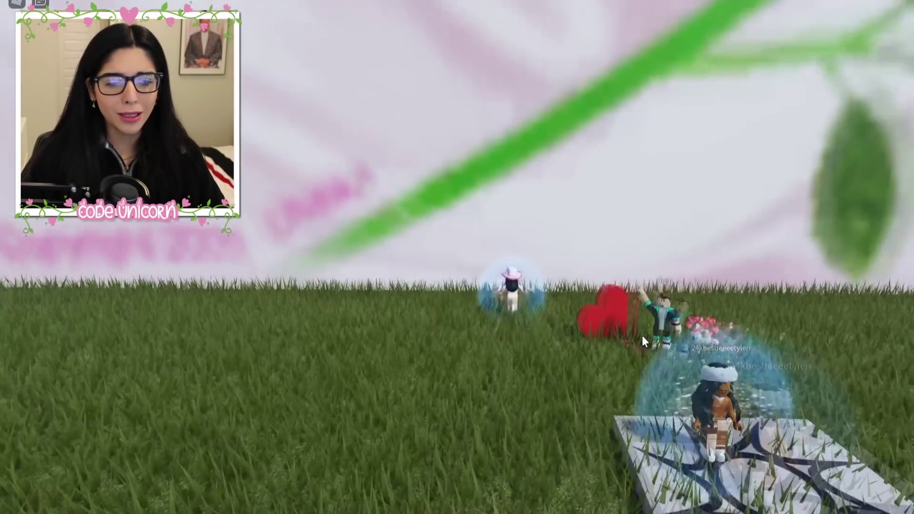
{"action": "scroll", "coordinate": [653, 338], "scroll_direction": "down", "scroll_amount": 5}
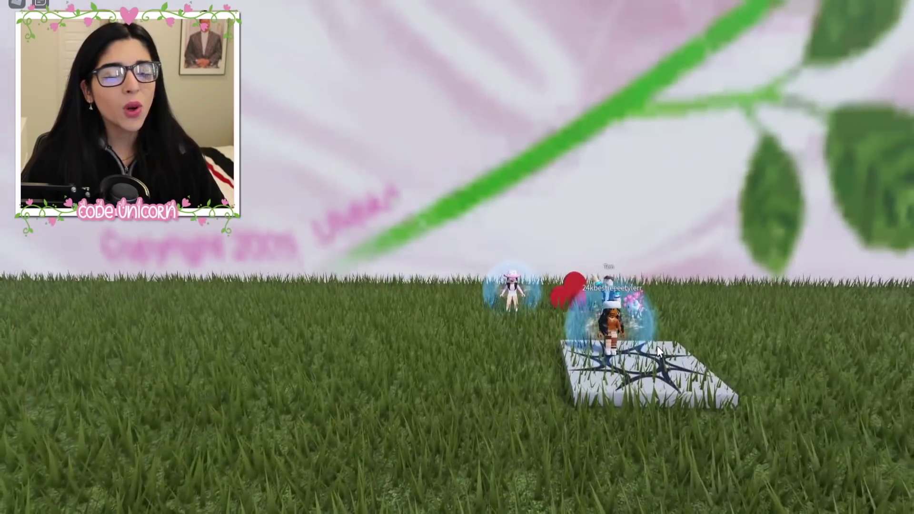
Tilt the game camera toward the field and walk the avatar to the players gathered near Tom.
{"action": "right_click_drag", "start_coordinate": [657, 346], "coordinate": [632, 368]}
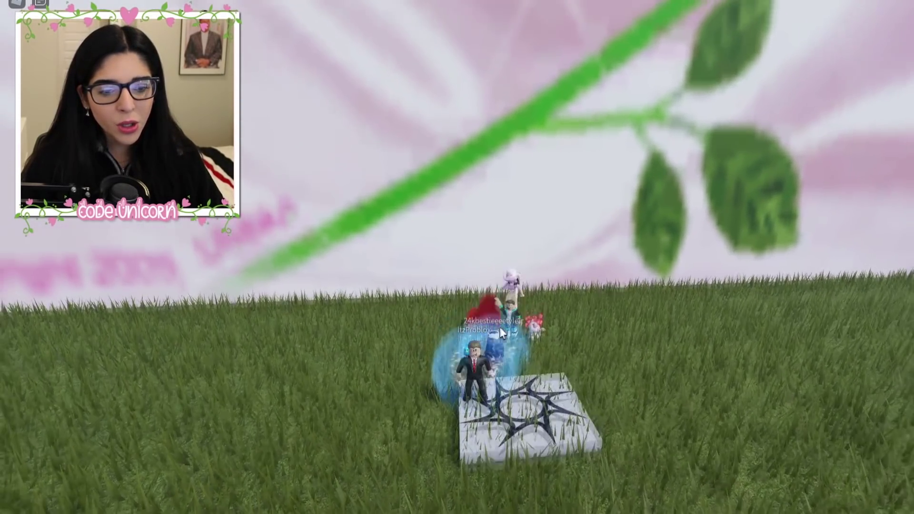
{"action": "scroll", "coordinate": [585, 345], "scroll_direction": "up", "scroll_amount": 5}
{"action": "scroll", "coordinate": [585, 344], "scroll_direction": "down", "scroll_amount": 3}
{"action": "scroll", "coordinate": [632, 376], "scroll_direction": "down", "scroll_amount": 3}
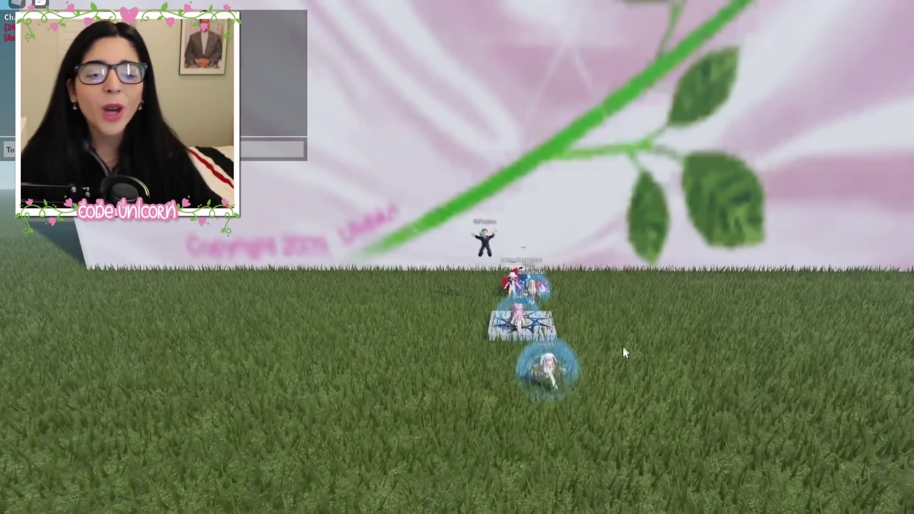
{"action": "key", "text": "d"}
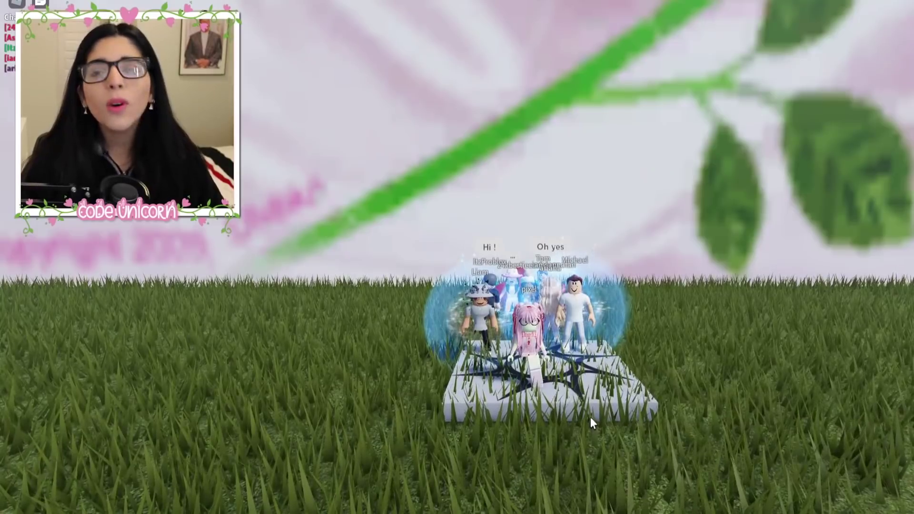
{"action": "scroll", "coordinate": [596, 407], "scroll_direction": "up", "scroll_amount": 5}
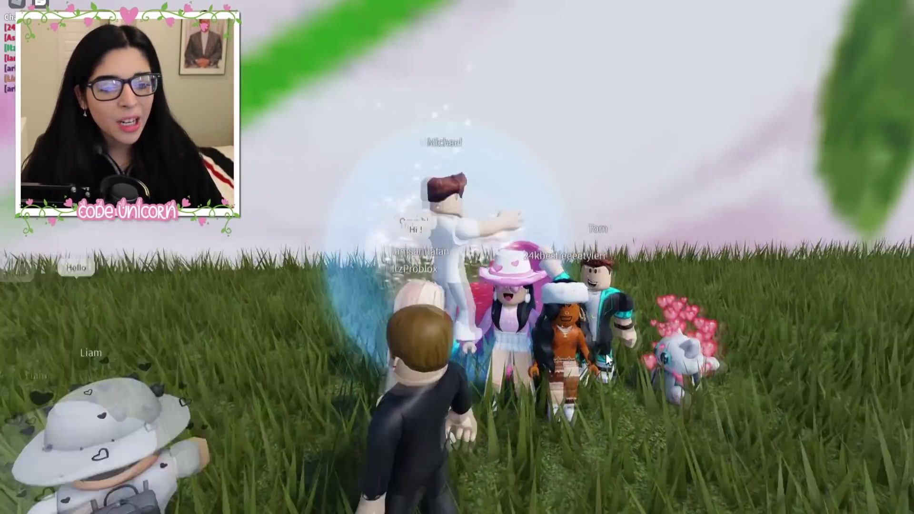
{"action": "key", "text": "w"}
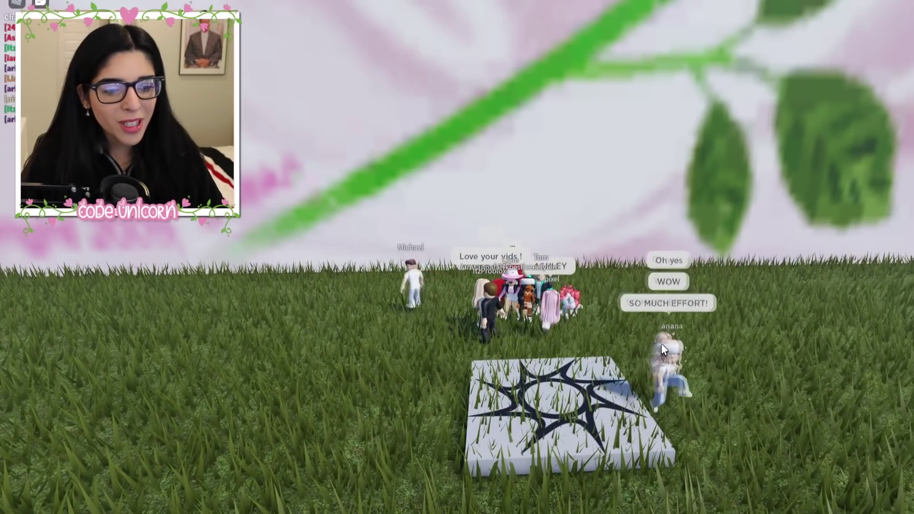
{"action": "scroll", "coordinate": [671, 269], "scroll_direction": "up", "scroll_amount": 5}
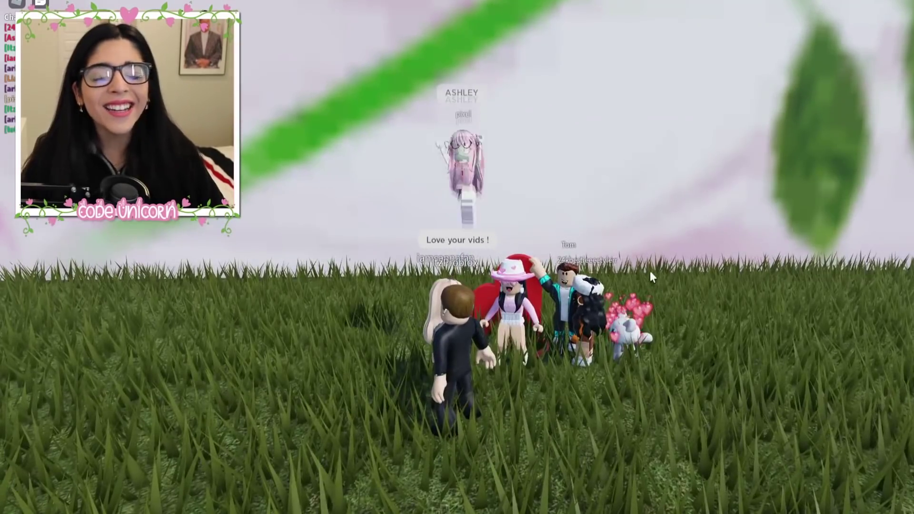
{"action": "scroll", "coordinate": [660, 260], "scroll_direction": "down", "scroll_amount": 5}
{"action": "scroll", "coordinate": [604, 302], "scroll_direction": "down", "scroll_amount": 3}
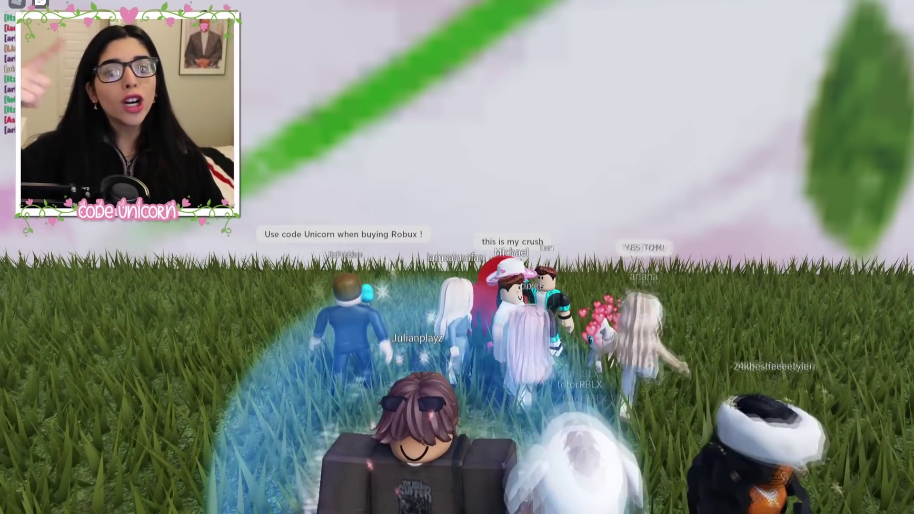
{"action": "key", "text": "w"}
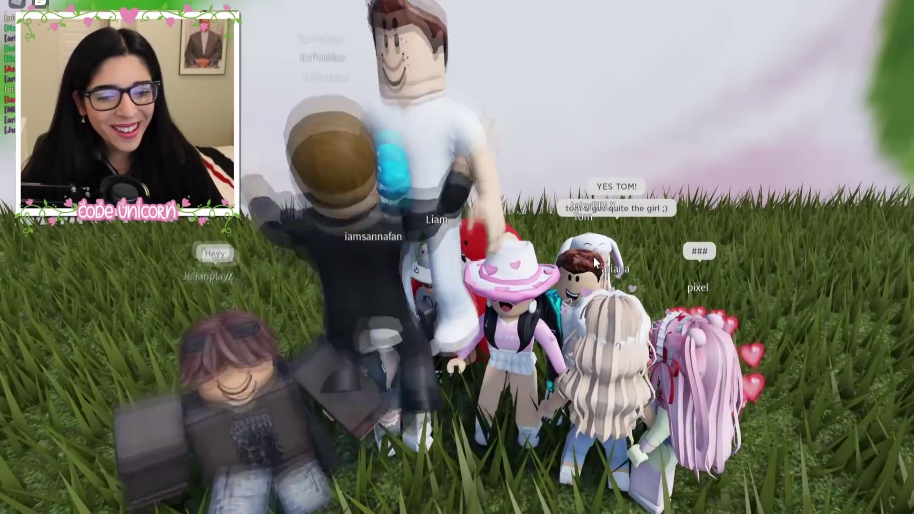
{"action": "right_click_drag", "start_coordinate": [594, 257], "coordinate": [592, 207]}
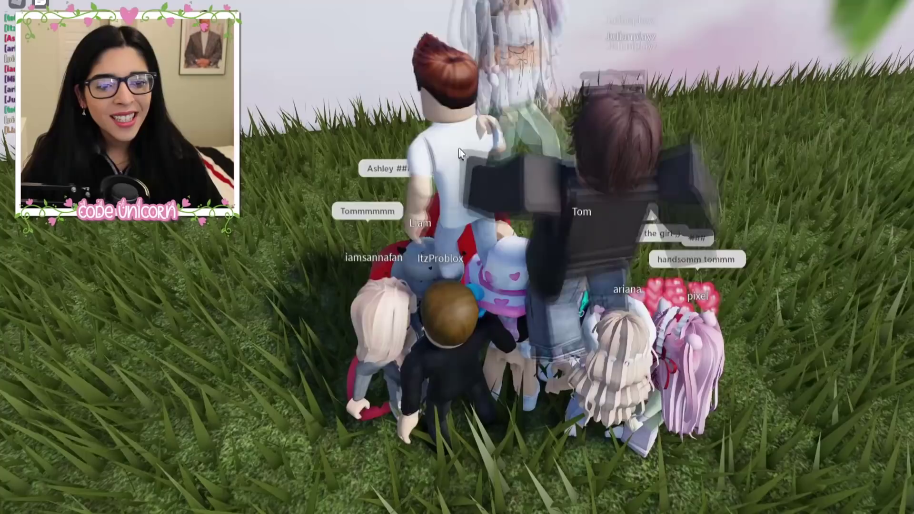
{"action": "scroll", "coordinate": [592, 207], "scroll_direction": "down", "scroll_amount": 3}
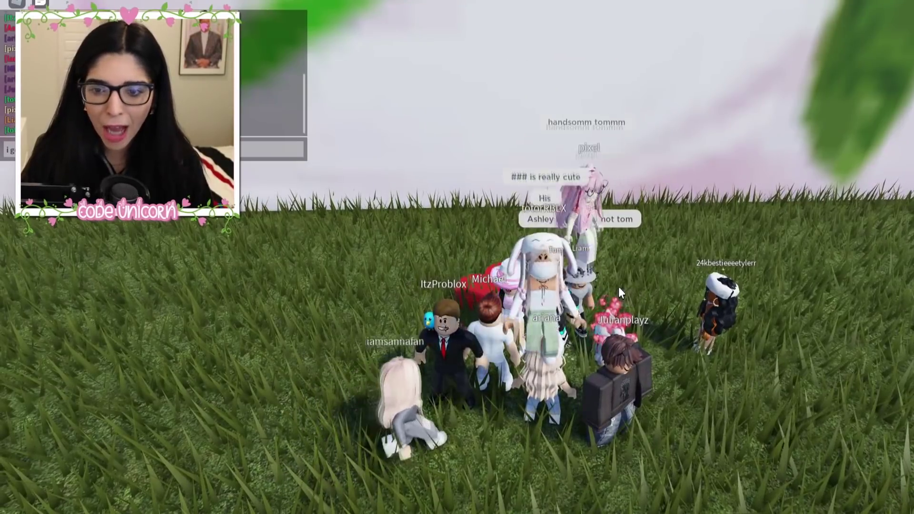
{"action": "scroll", "coordinate": [619, 287], "scroll_direction": "up", "scroll_amount": 2}
{"action": "key", "text": "w"}
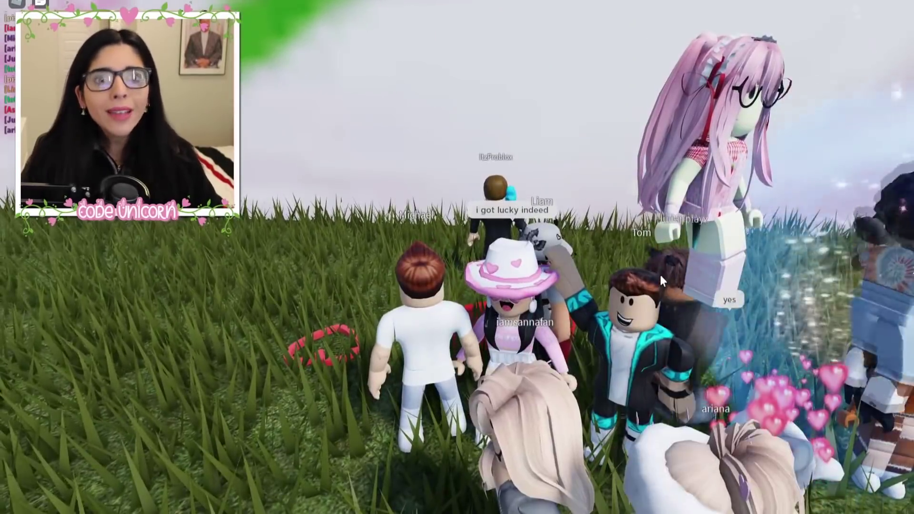
{"action": "key", "text": "s"}
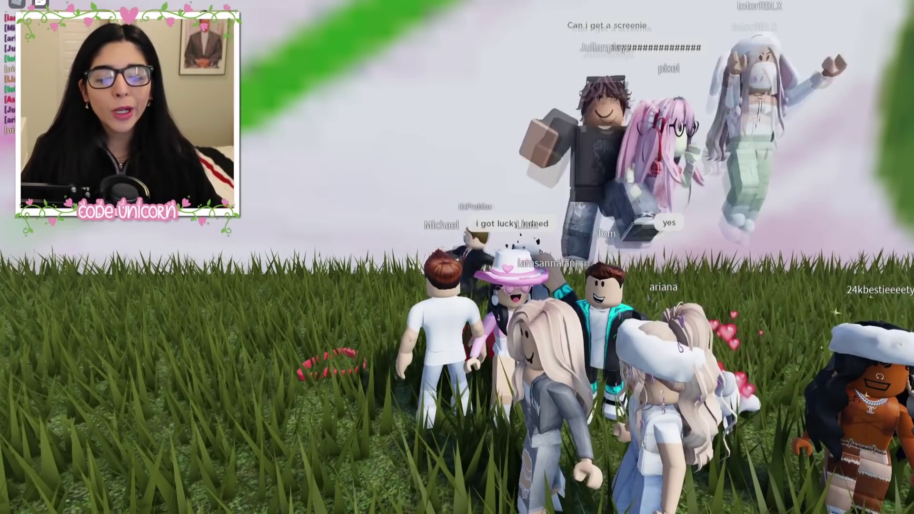